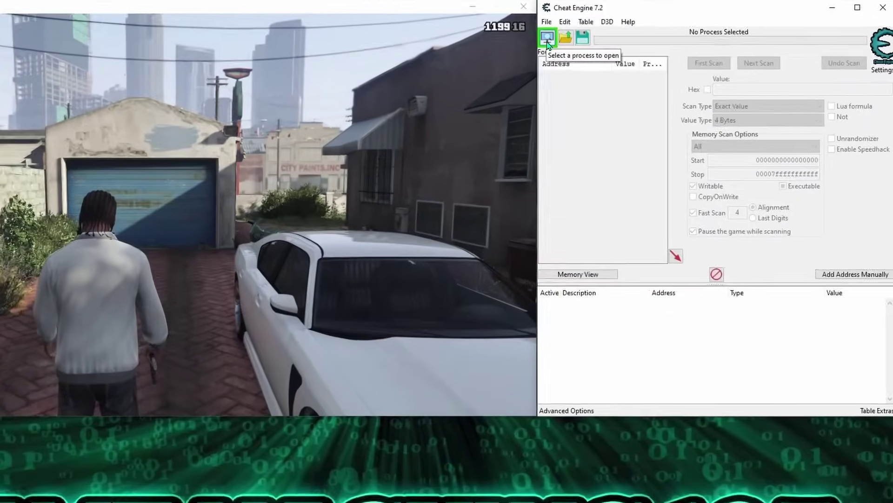
Step: Attach to the Grand Theft Auto V process and run a first exact-value 4 Bytes scan for 1199+16
click(604, 33)
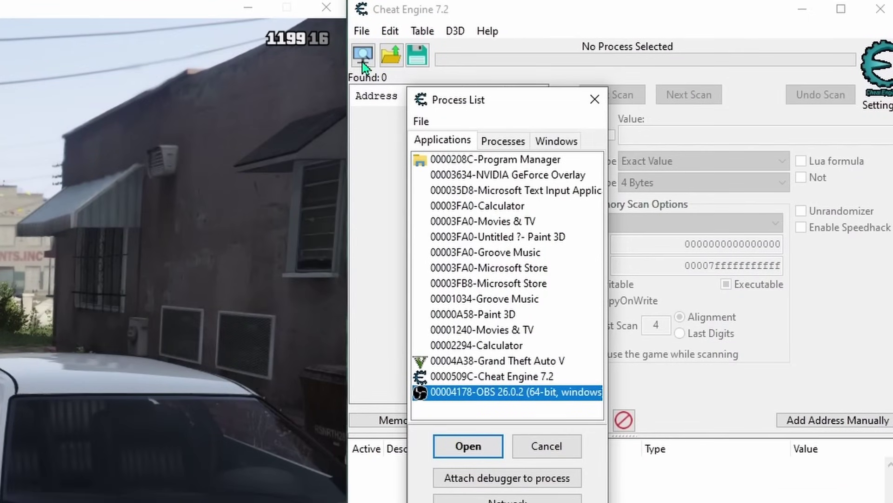
double_click(499, 362)
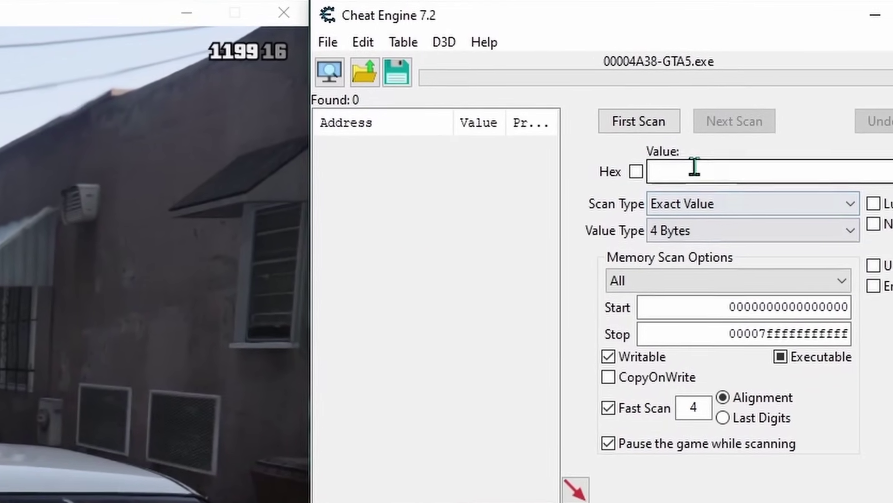
click(694, 166)
text(1199+16)
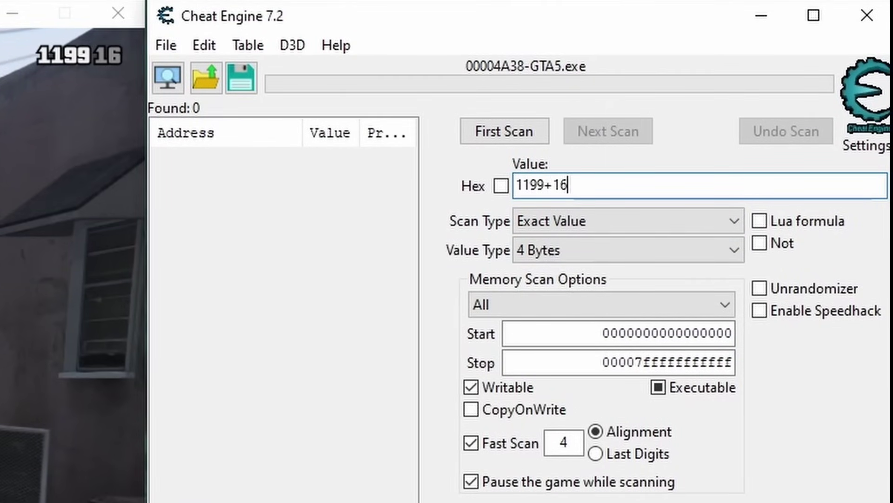
key(Return)
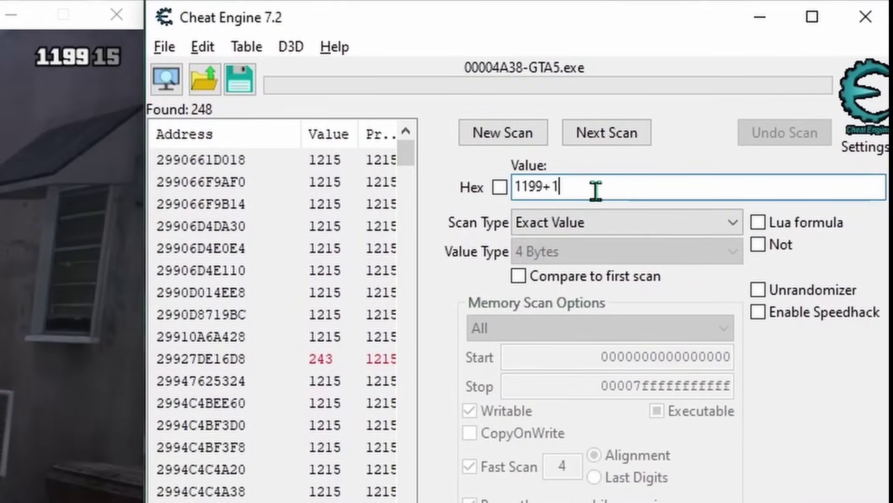
Step: Narrow the results with a next scan for 1199+15 and add the matching address to the address list
text(5)
key(Return)
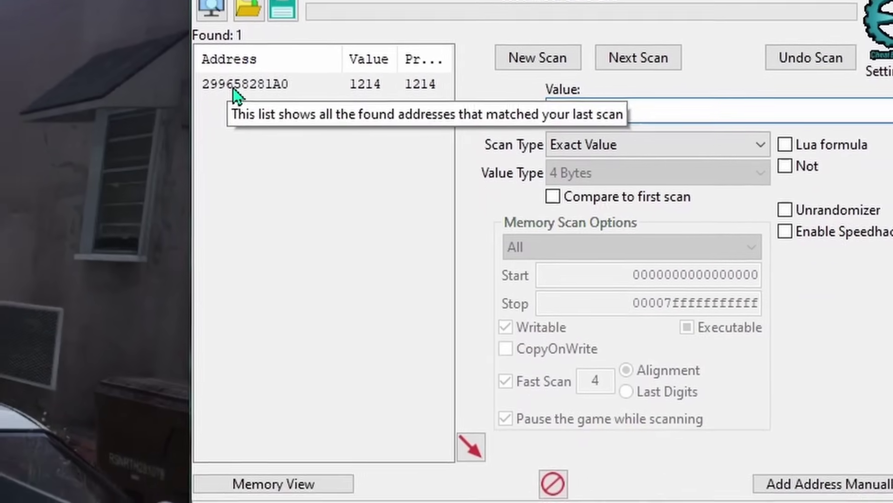
double_click(189, 161)
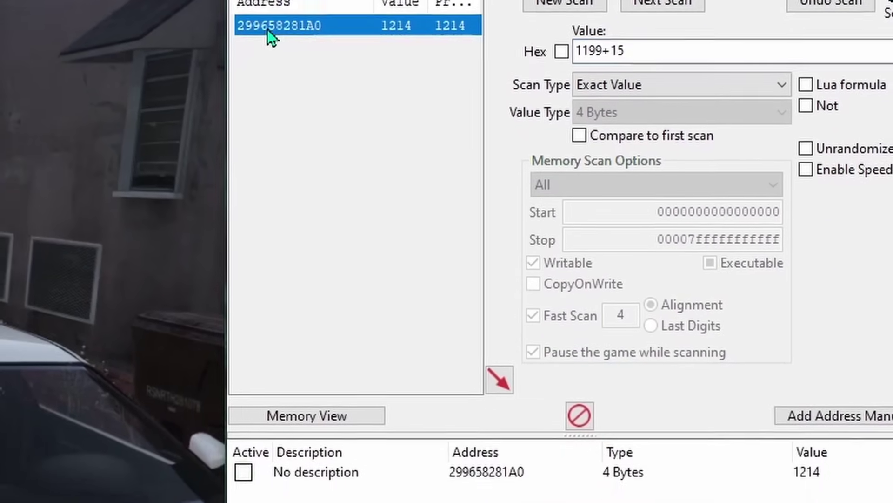
Step: Set the value of the added ammo address to 5000
double_click(833, 403)
text(5000)
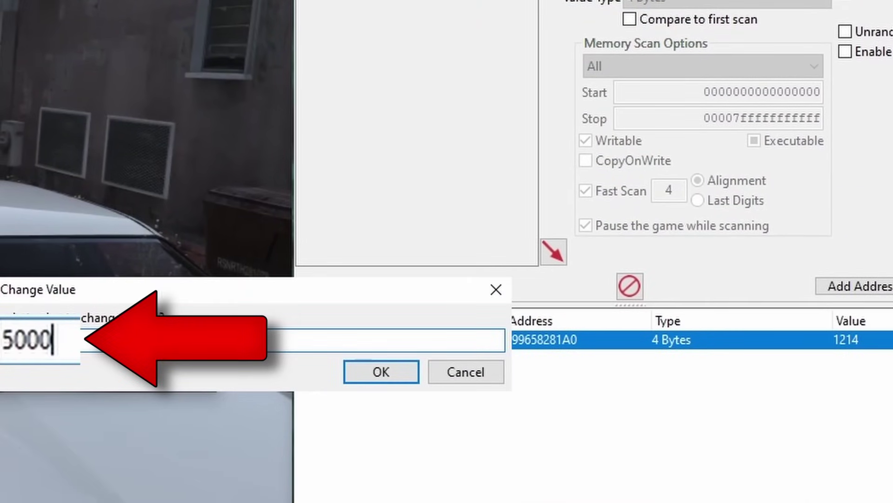
key(Return)
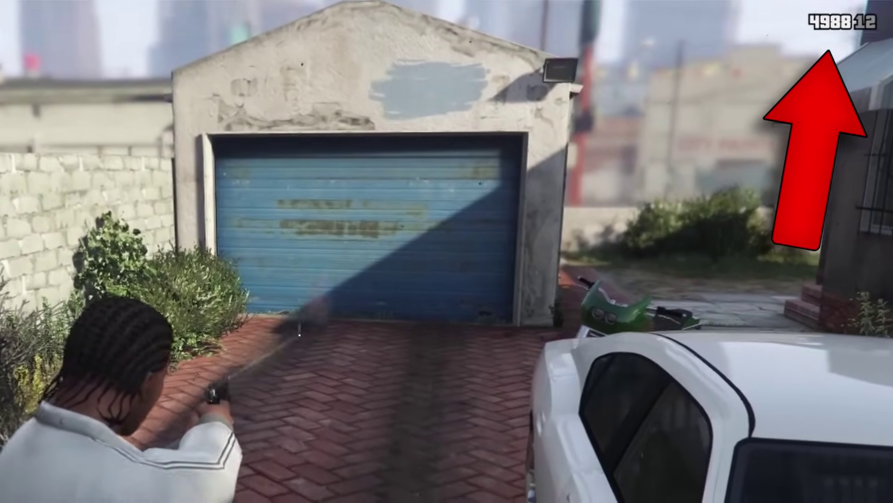
Step: Fire the pistol repeatedly in the game to check how the total ammo and clip counters react
click(300, 334)
click(299, 334)
click(300, 334)
click(299, 334)
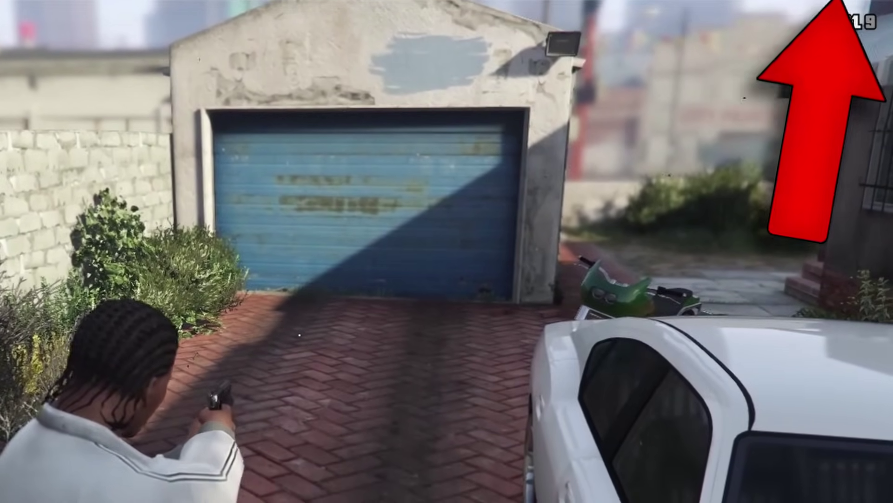
click(300, 334)
click(299, 334)
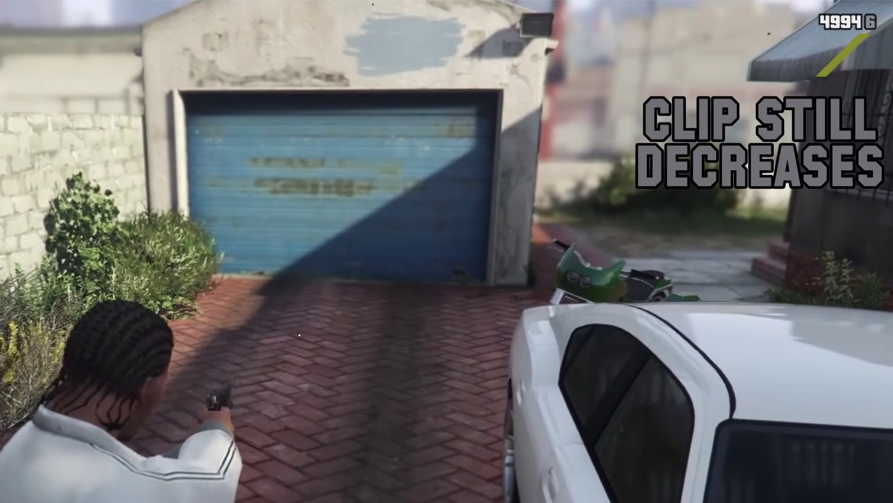
click(299, 334)
click(299, 335)
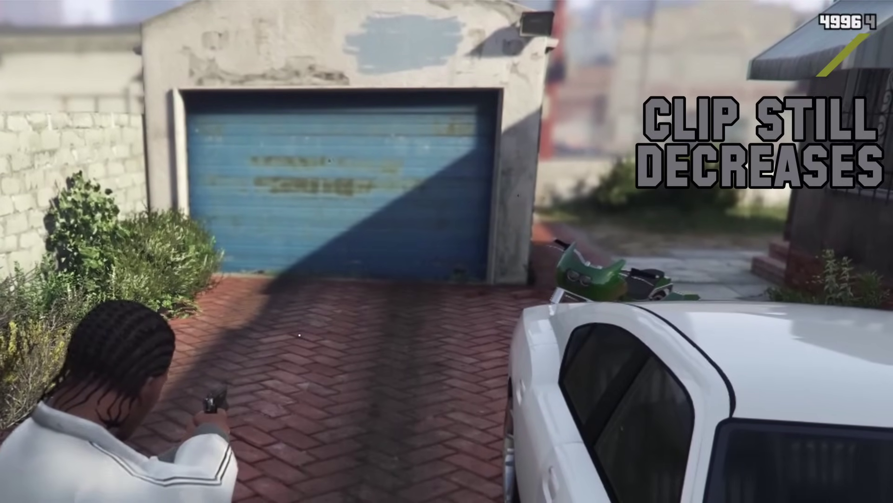
click(299, 335)
click(300, 335)
click(299, 335)
click(299, 334)
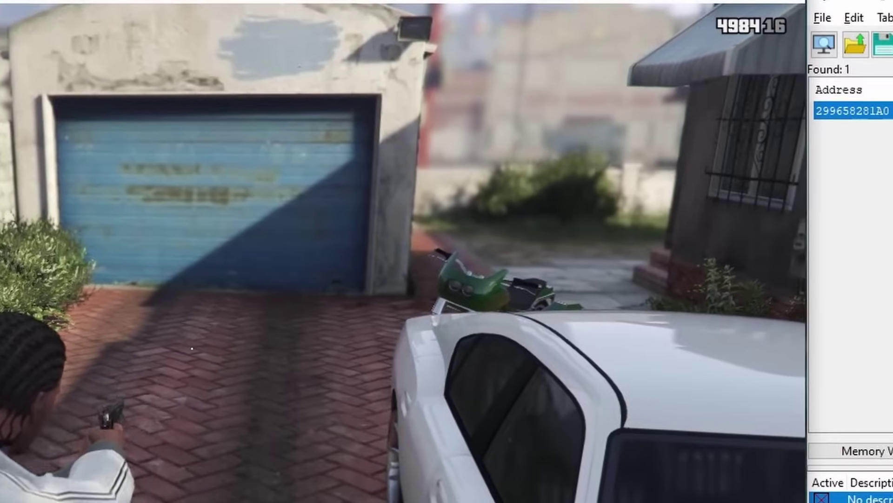
Step: Fire the pistol in the game until 10 rounds are left in the clip
click(191, 348)
click(192, 348)
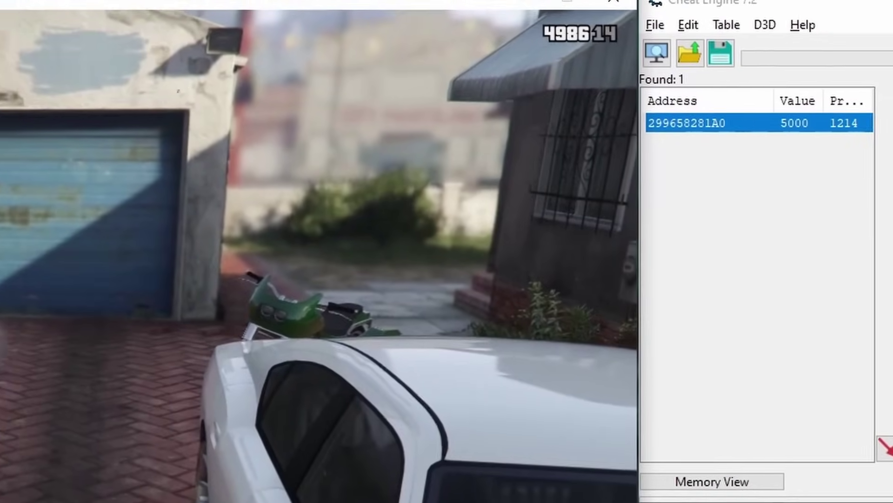
click(192, 348)
click(192, 348)
click(192, 348)
click(191, 348)
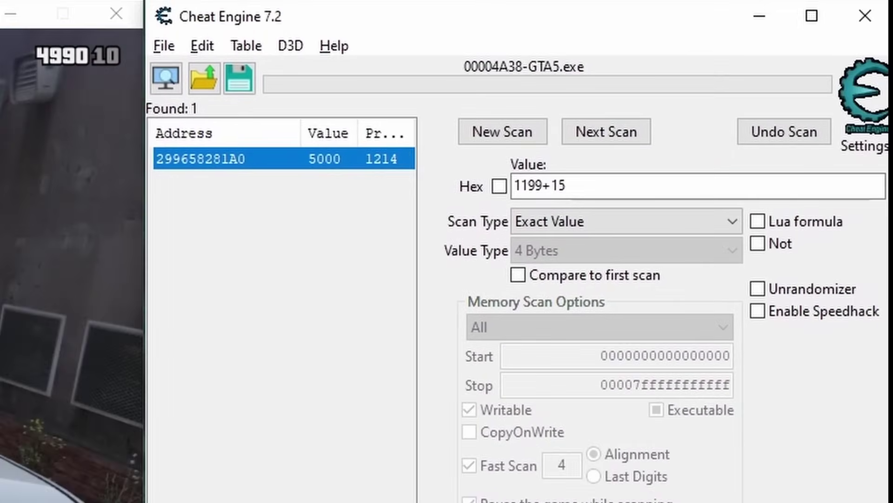
Step: Start a new scan with the value type 2 Bytes and search for the exact clip value 10
click(518, 138)
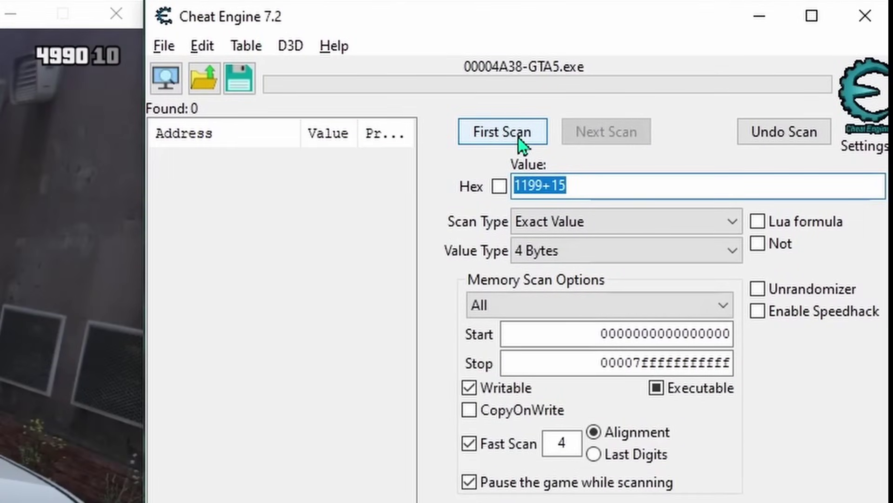
click(562, 260)
click(547, 307)
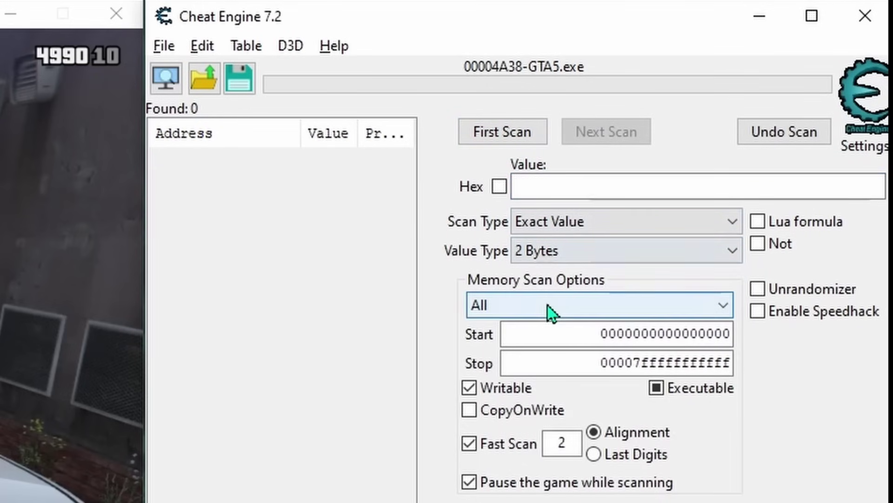
triple_click(549, 185)
key(BackSpace)
text(10)
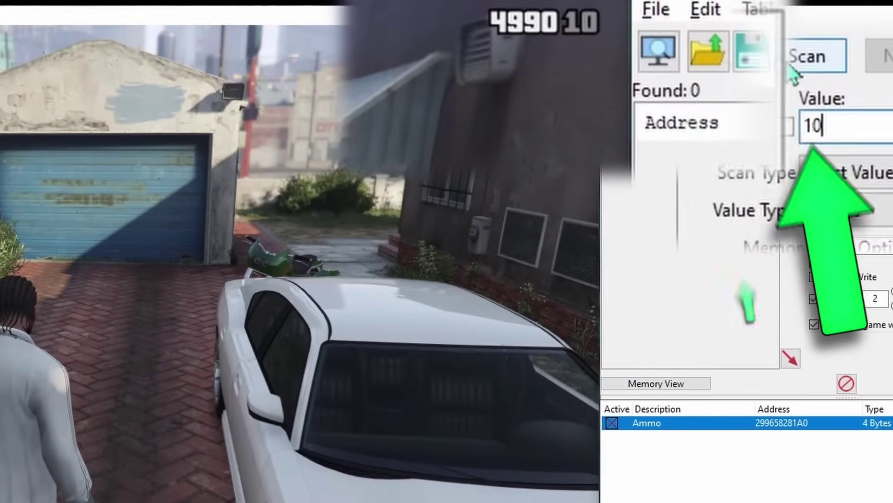
click(679, 111)
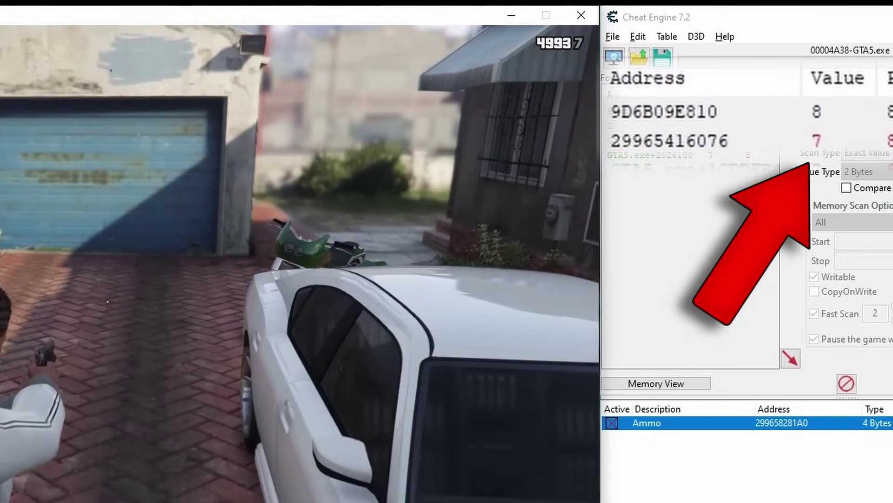
Step: Pause the game and set the description of the 2 Bytes address in the list to Clip
key(Escape)
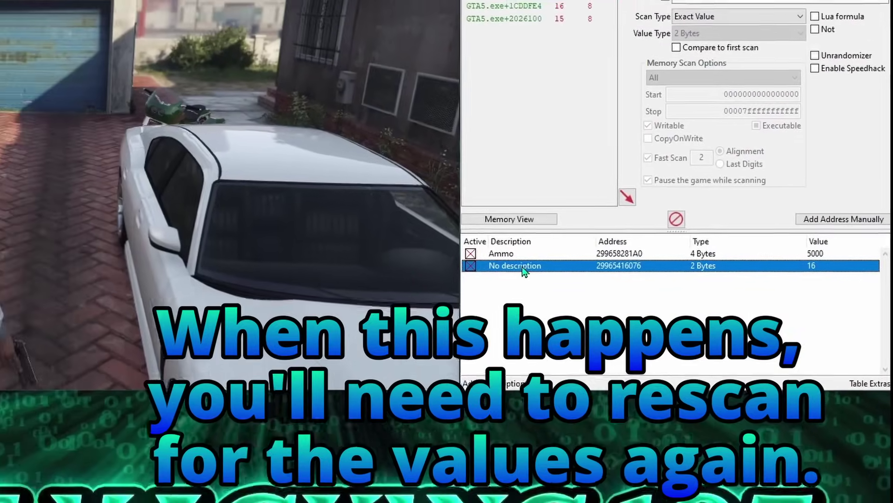
double_click(522, 269)
text(Clip)
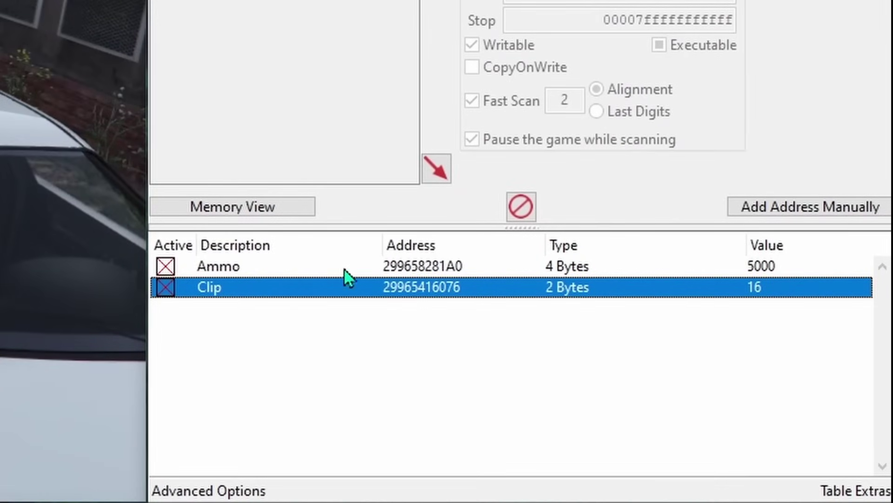
Step: Generate a pointermap for the Ammo address and save it in Documents as Ammo 1 Pointermap
right_click(351, 264)
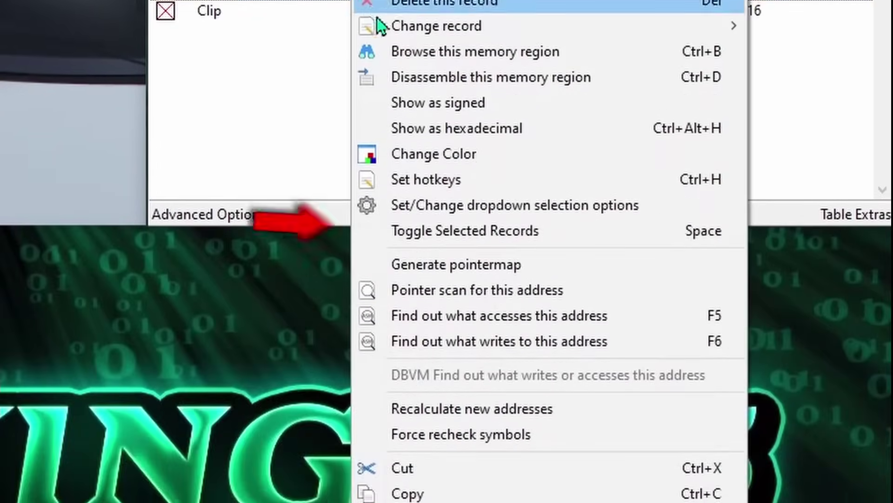
click(489, 267)
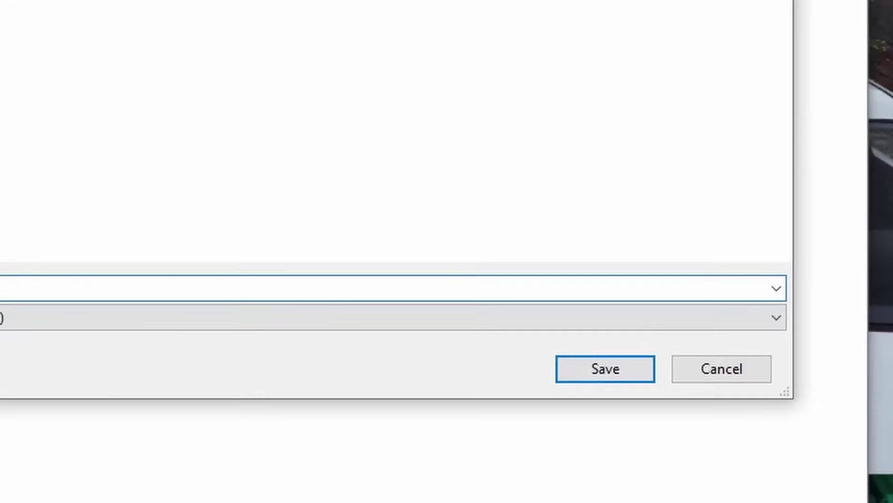
text(Pointermap)
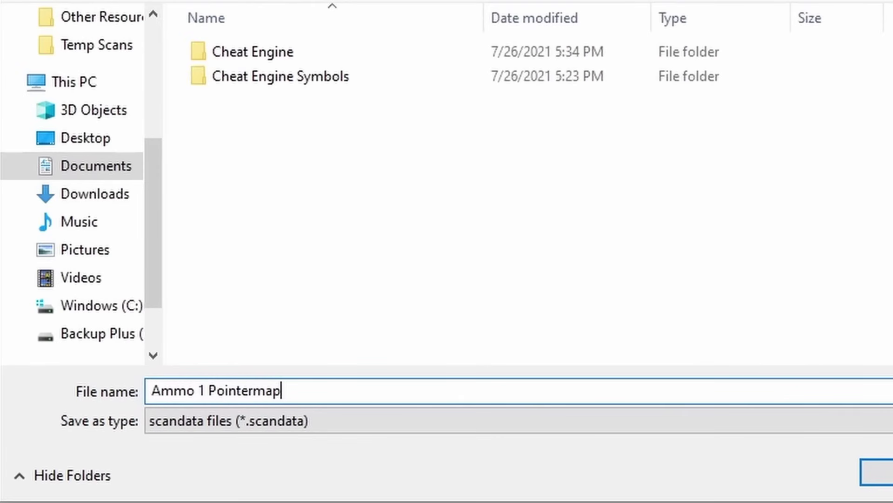
key(Return)
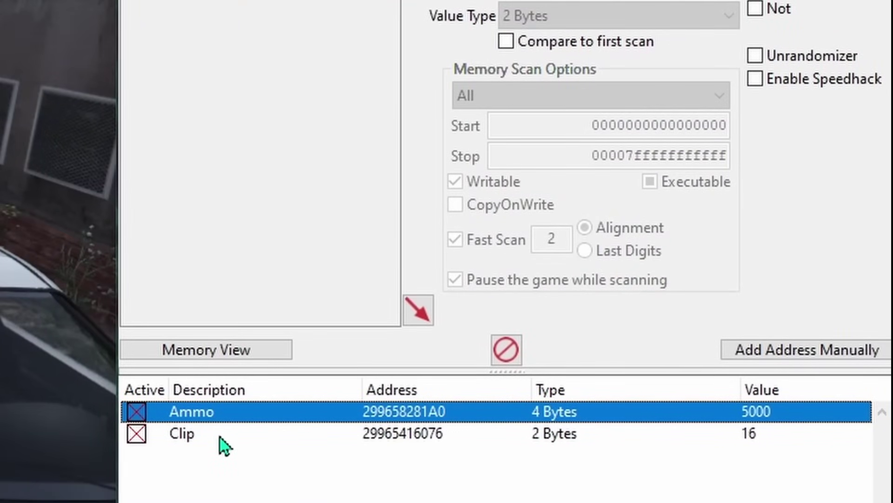
Step: Generate a pointermap for the Clip address, giving it a file name that begins with Clip 1
right_click(220, 439)
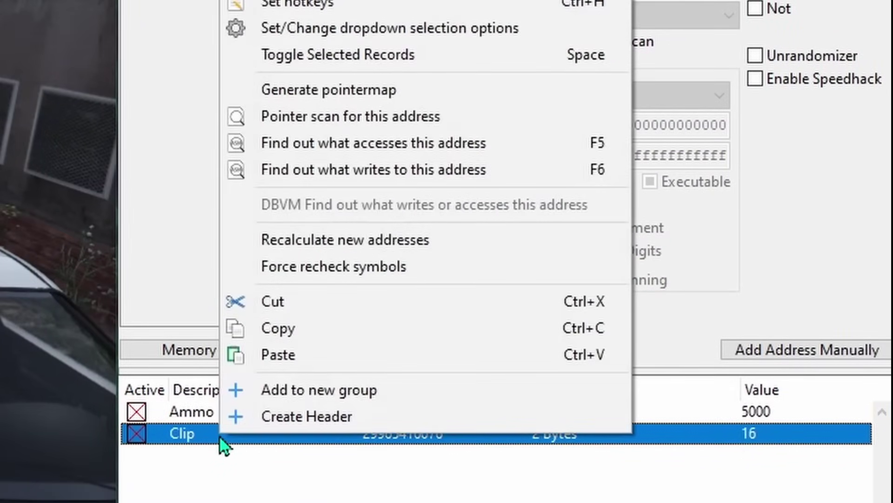
click(389, 93)
text(Clip 1 Po)
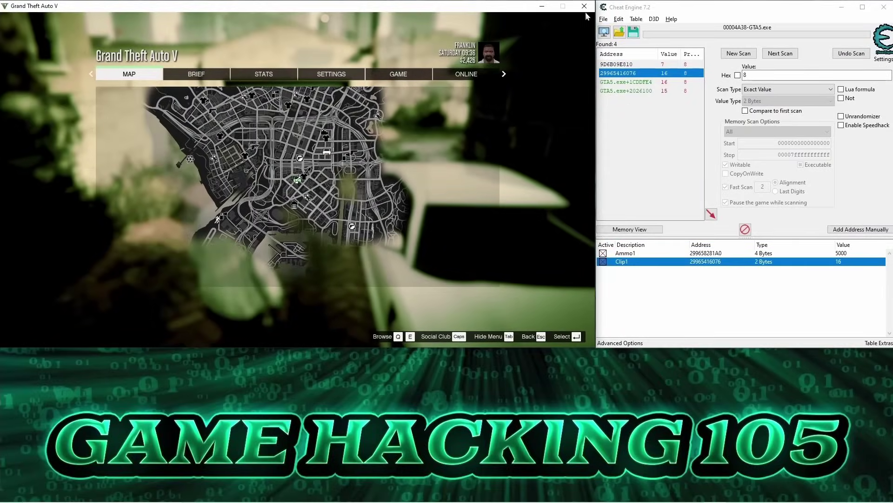
Step: Close Grand Theft Auto V, relaunch it from the desktop and enter Story Mode
click(585, 10)
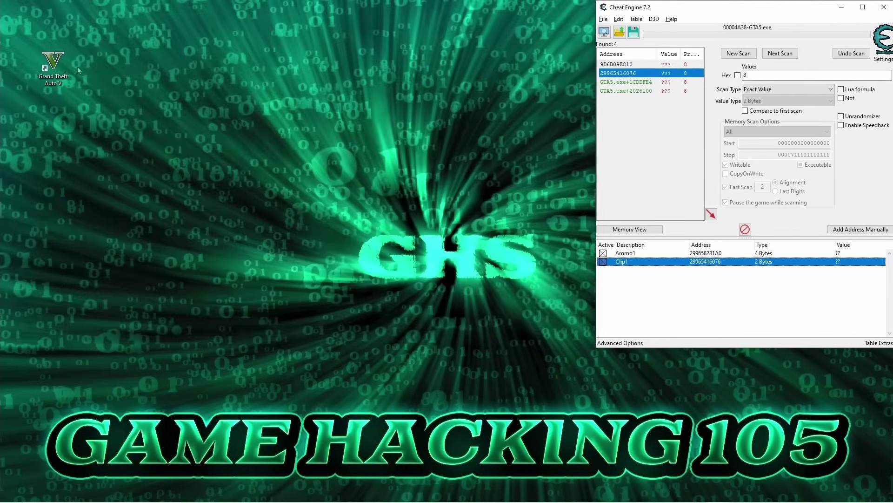
double_click(59, 69)
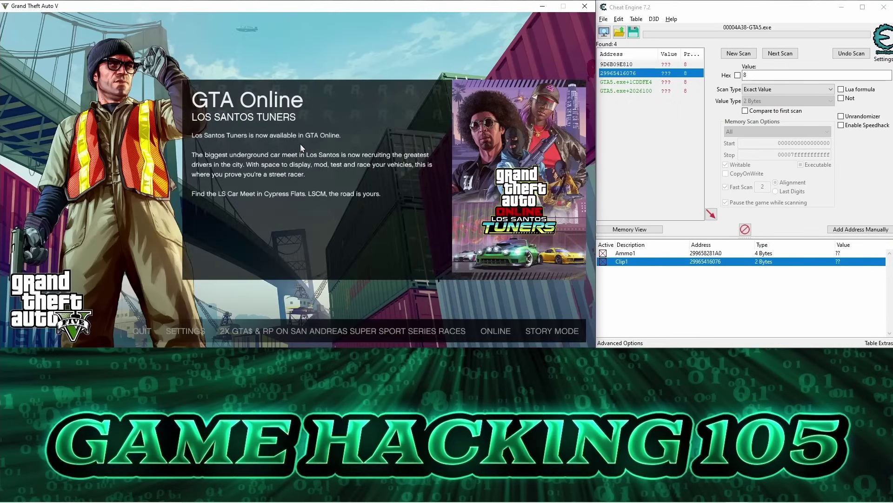
click(568, 332)
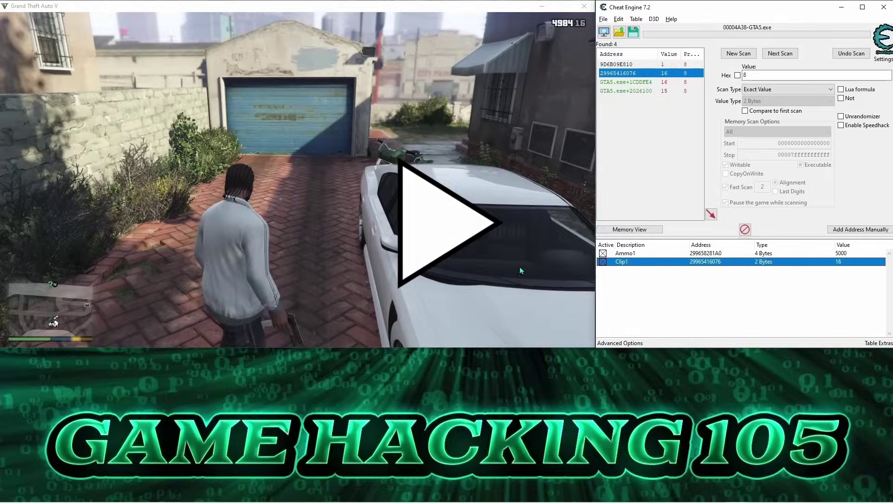
click(679, 254)
right_click(676, 254)
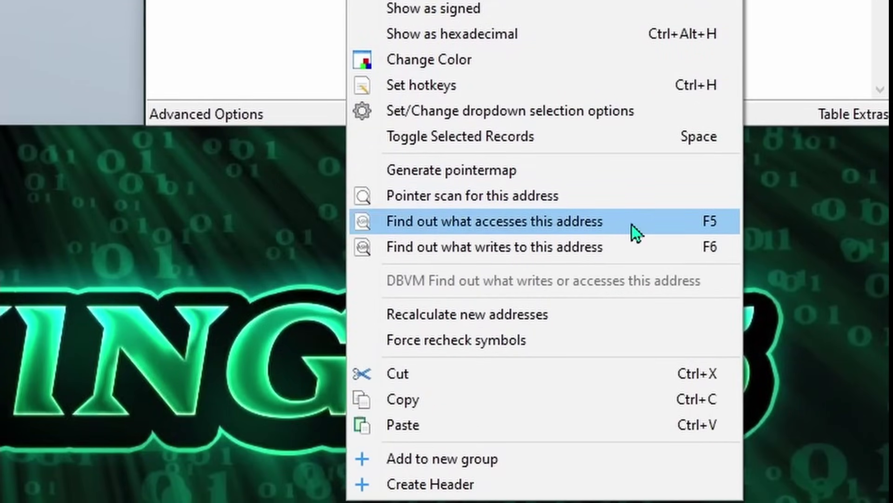
click(632, 224)
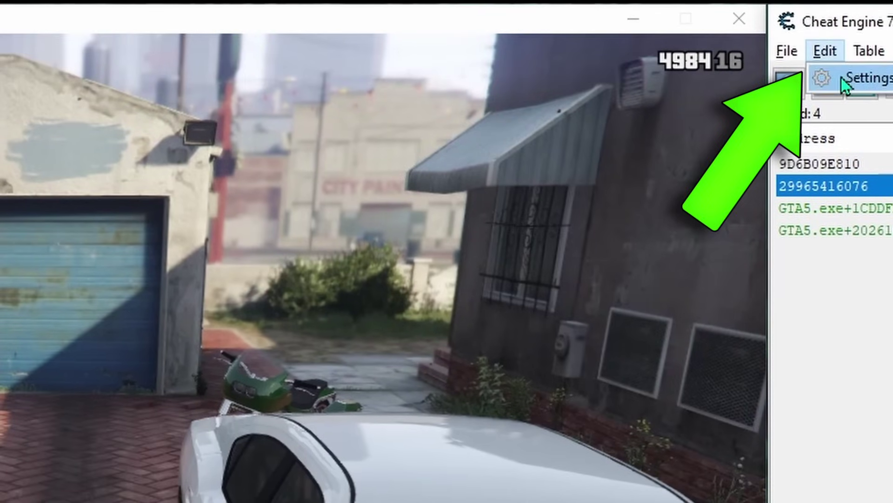
Step: Open the debugger options in the settings, and find out what accesses the Ammo1 address with the debugger attached and the game unpaused
click(842, 78)
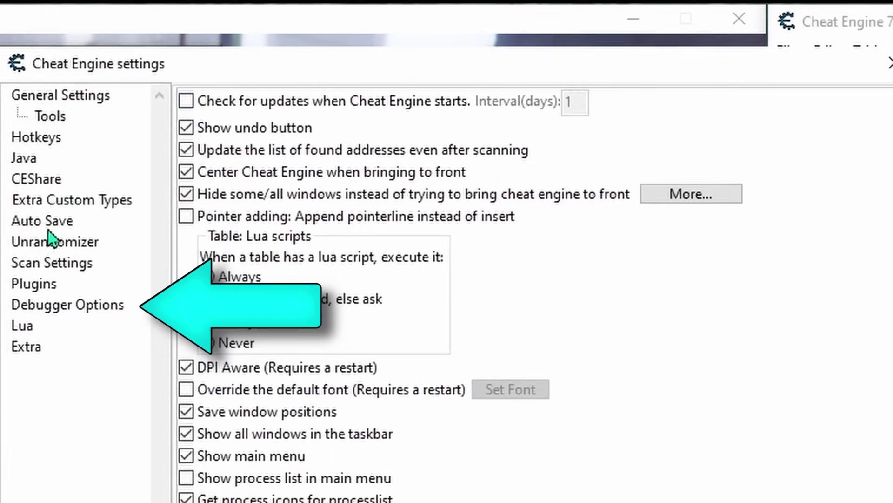
click(44, 306)
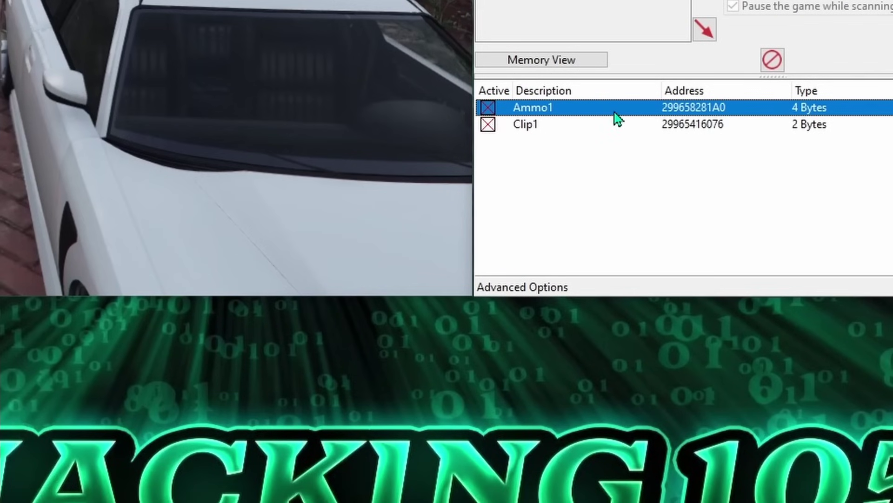
right_click(618, 118)
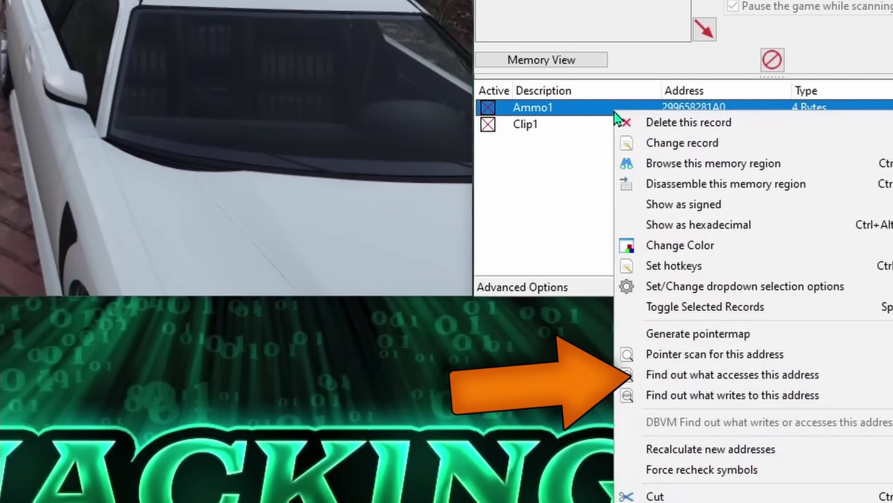
click(857, 378)
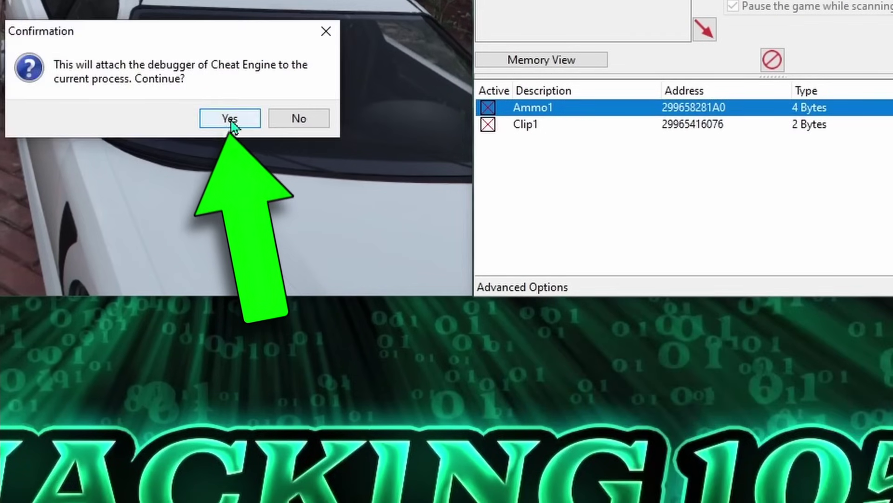
click(228, 116)
drag(156, 414, 559, 393)
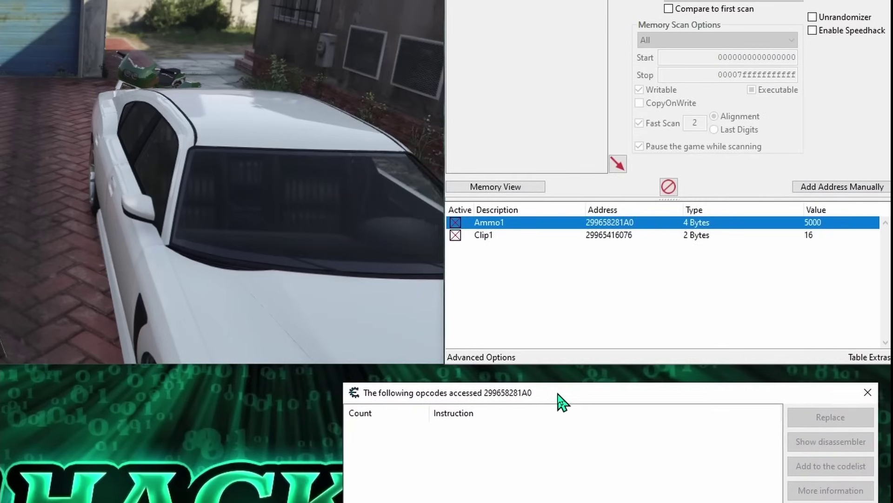
click(277, 291)
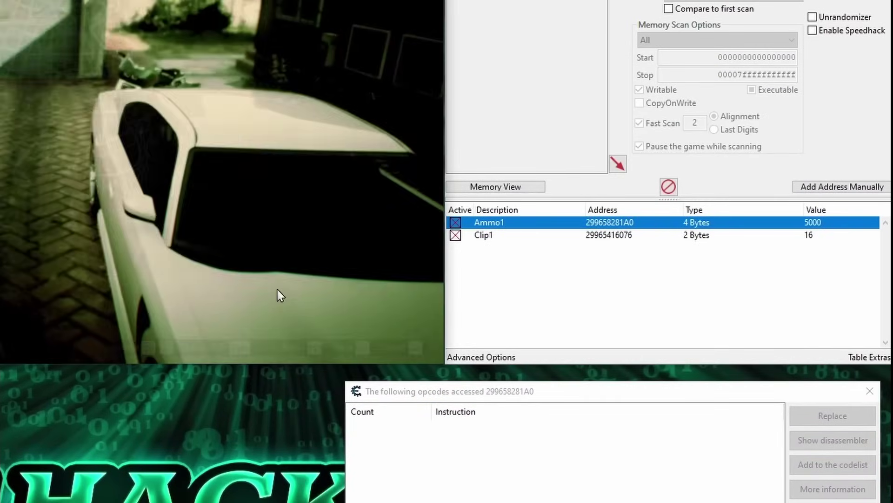
key(Escape)
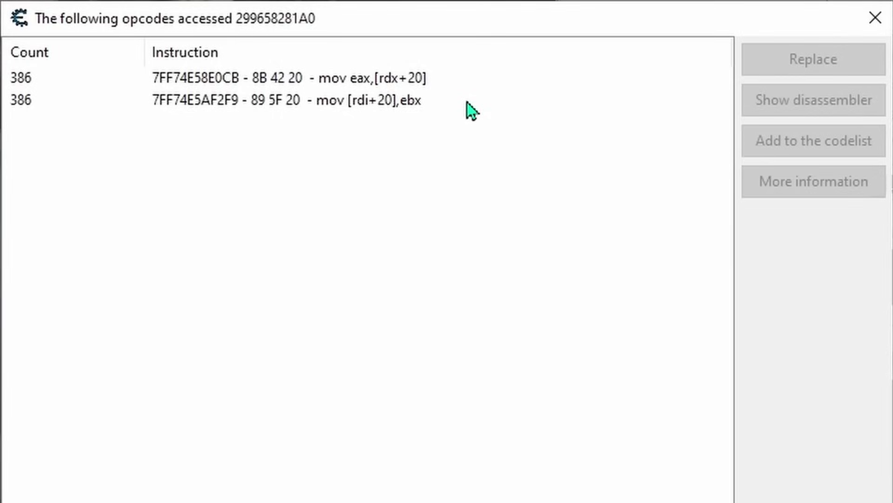
Step: Add the mov [rdi+20],ebx instruction to the code list under the name Ammo
click(467, 101)
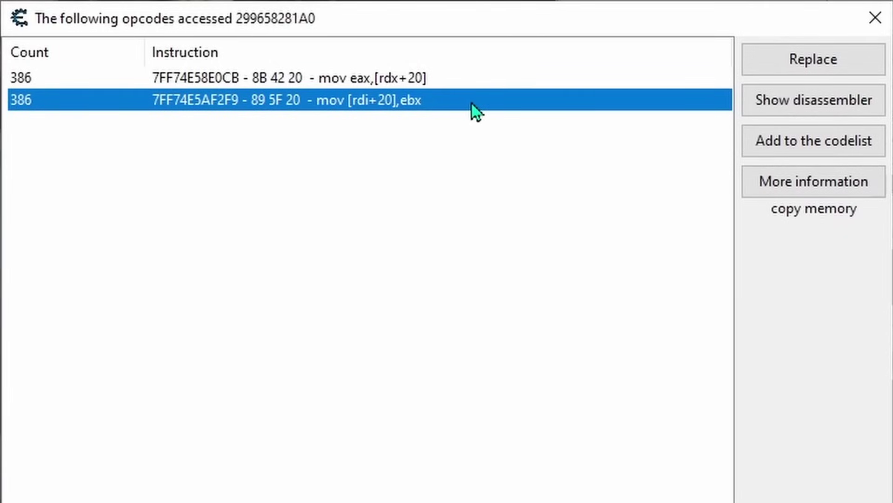
click(820, 141)
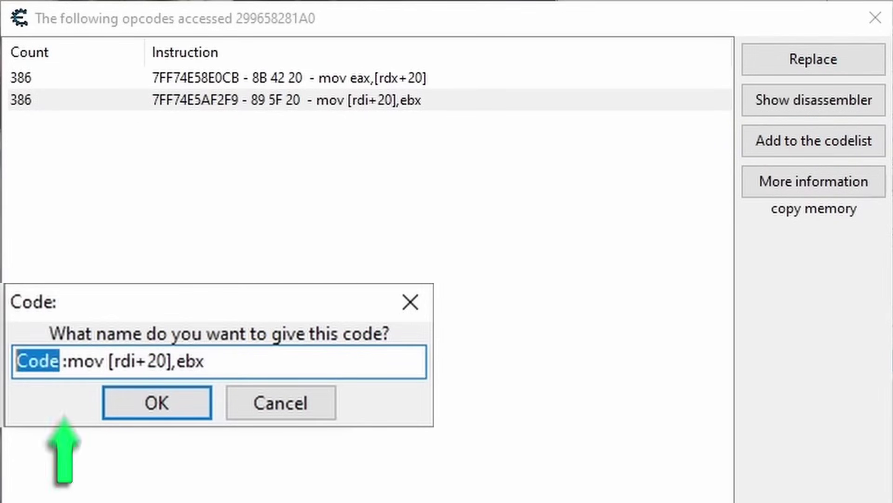
text(Ammo)
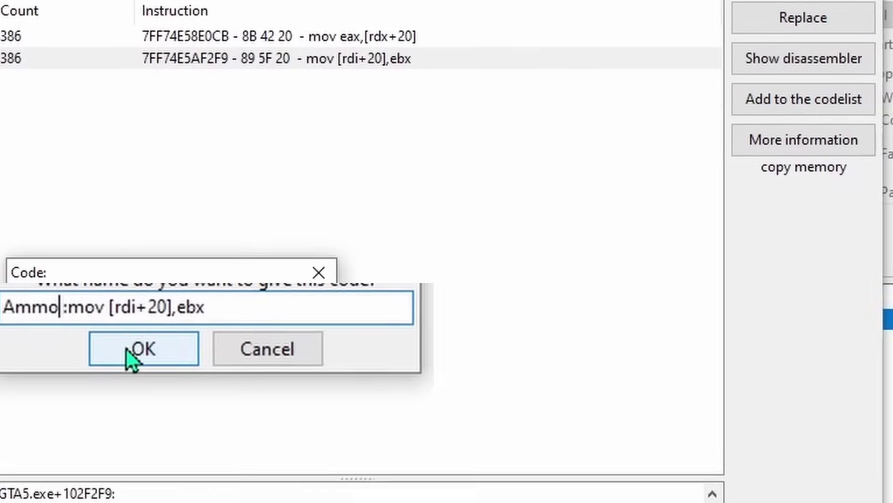
click(157, 403)
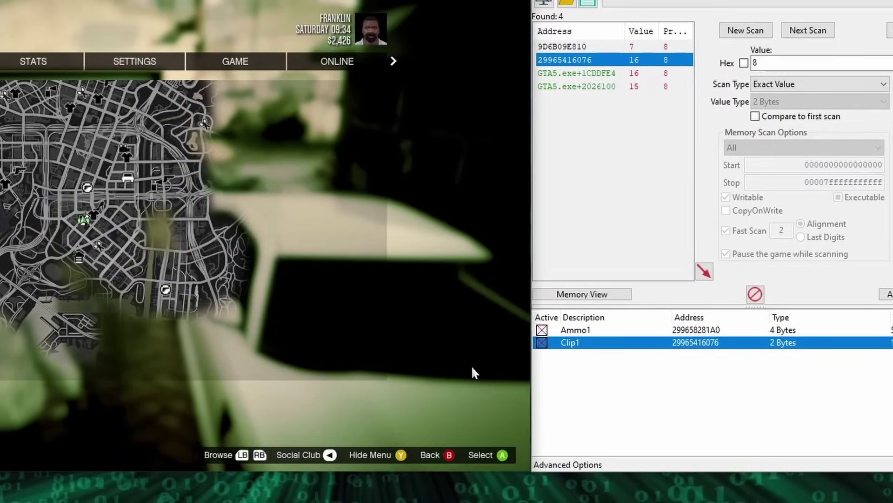
Step: Add the cmp bx,[rdi+56] instruction that accesses the Clip1 address to the code list under the name Clip
key(alt+Tab)
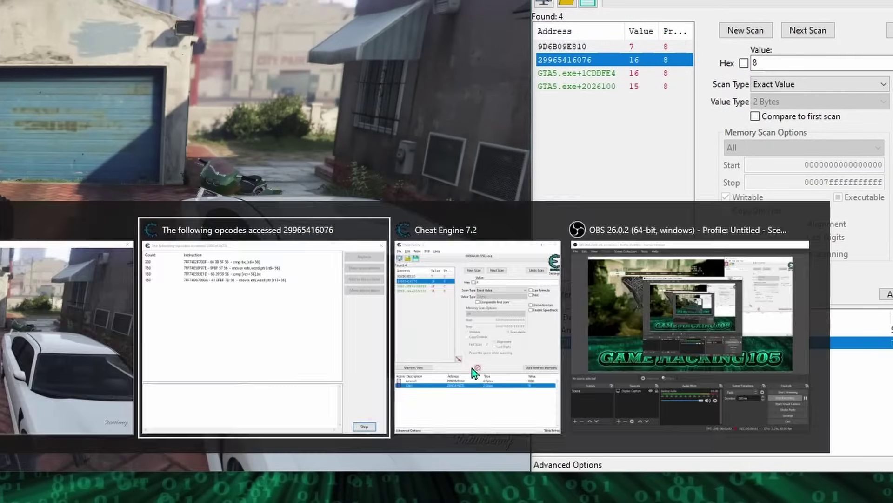
click(634, 179)
text(Clip)
key(Return)
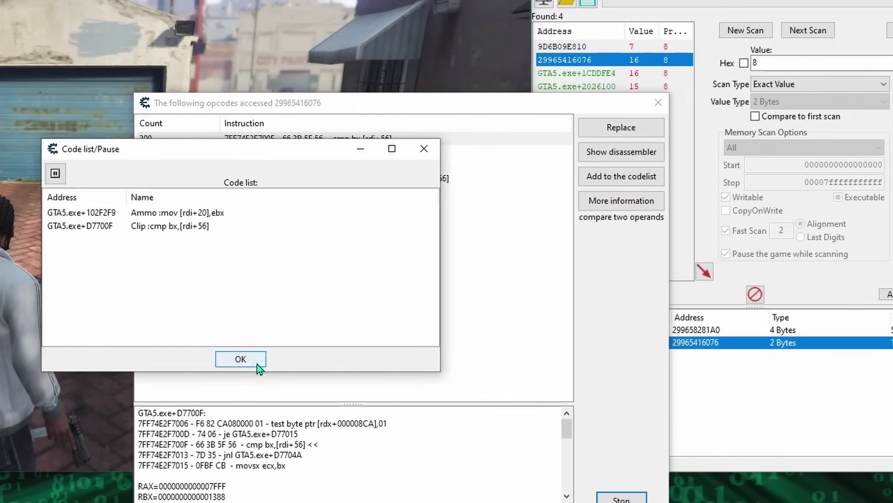
click(256, 364)
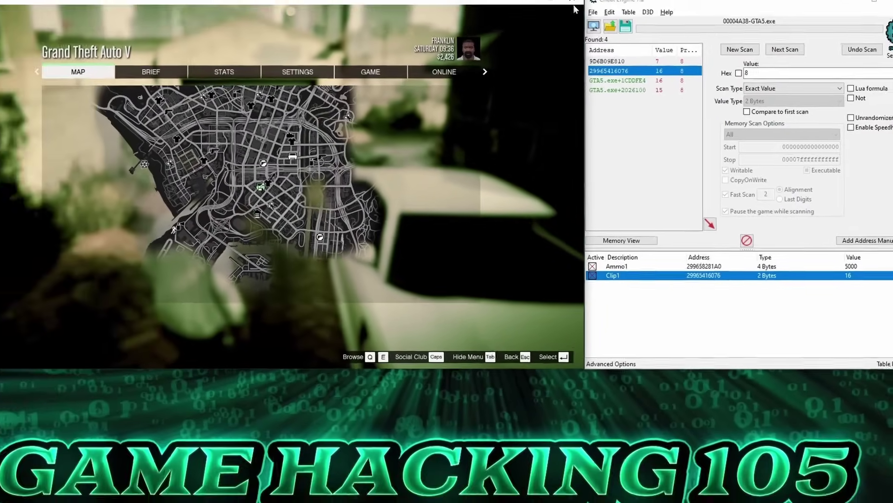
Step: Close Grand Theft Auto V and, with the game relaunched, attach to its new process
click(574, 5)
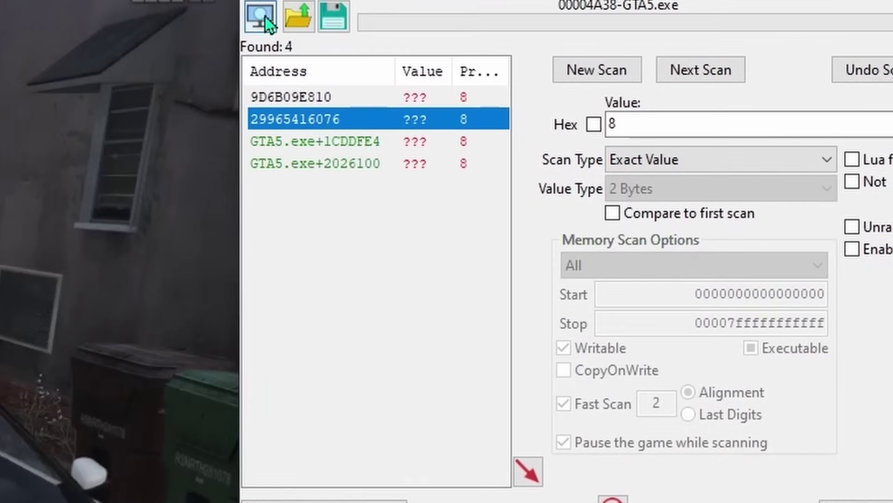
click(260, 16)
double_click(429, 470)
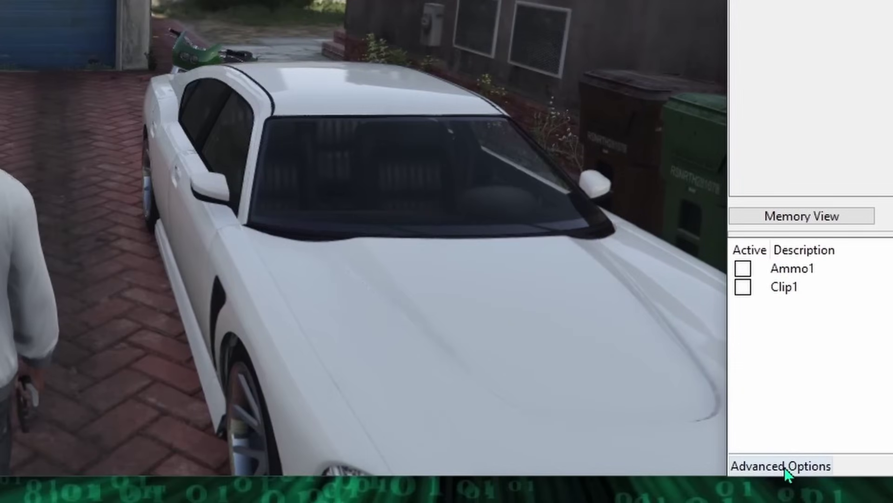
Step: Find out what addresses the Ammo code in the code list writes to, attaching the debugger to the game
click(784, 466)
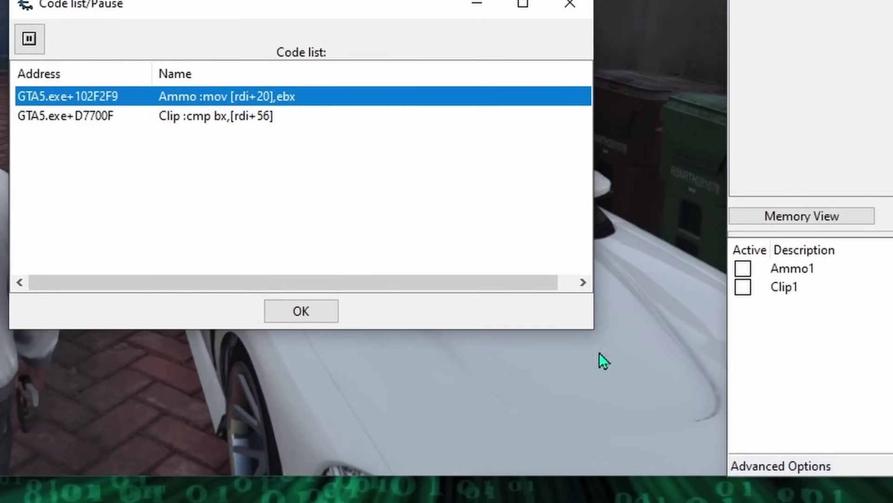
right_click(327, 103)
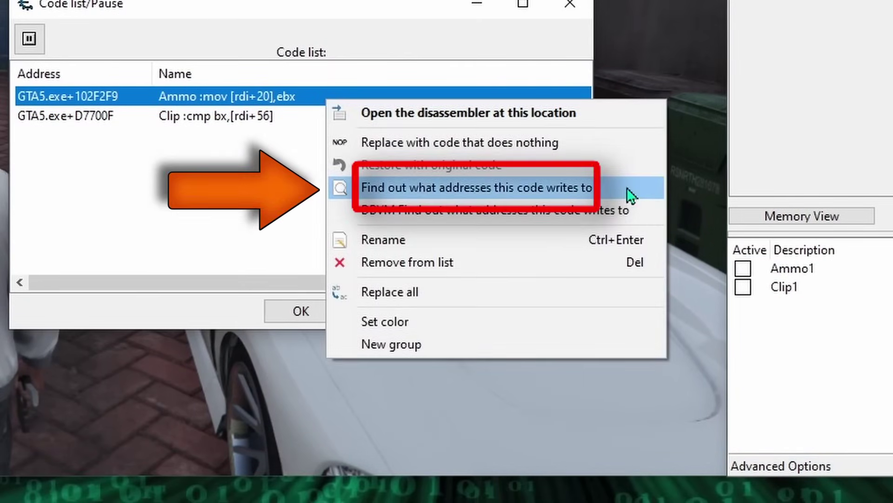
click(627, 189)
click(486, 279)
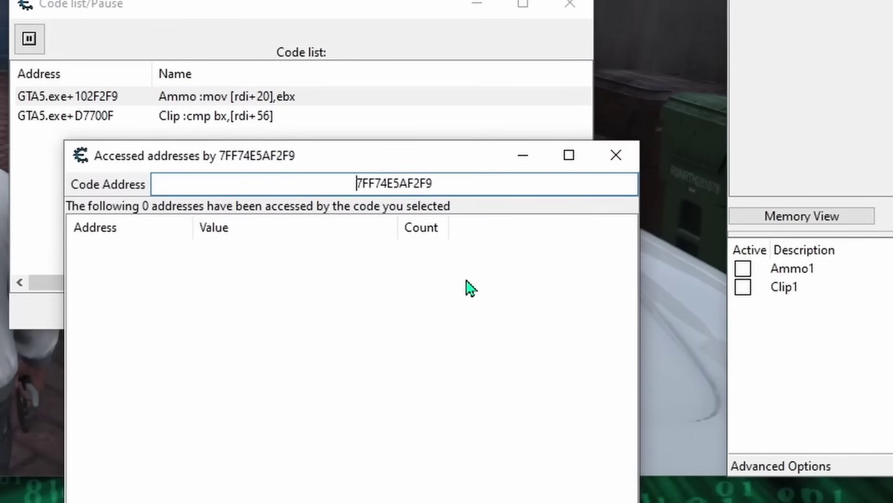
drag(116, 155, 827, 387)
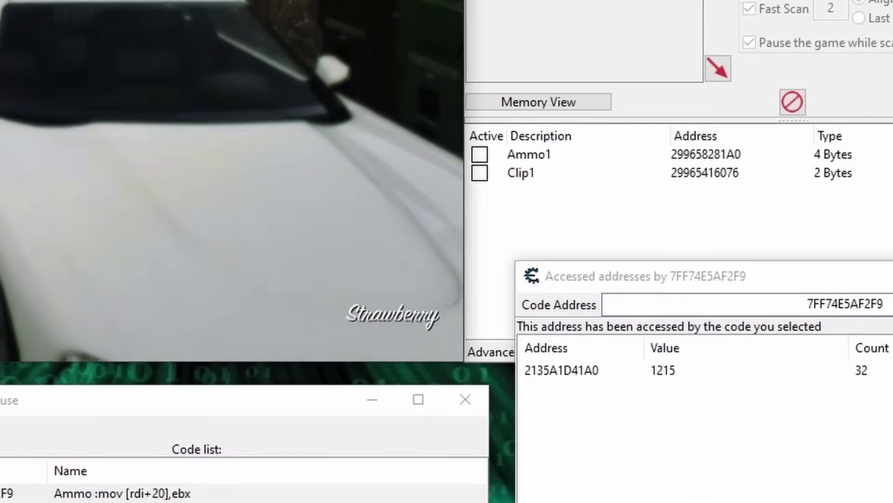
Step: Add the found address 2135A1D41A0 to the address list and freeze its value
drag(833, 281, 211, 0)
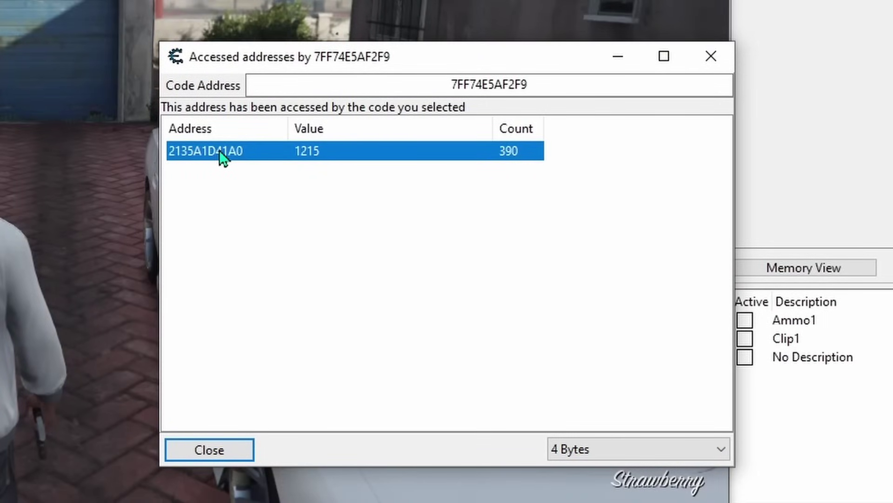
click(711, 65)
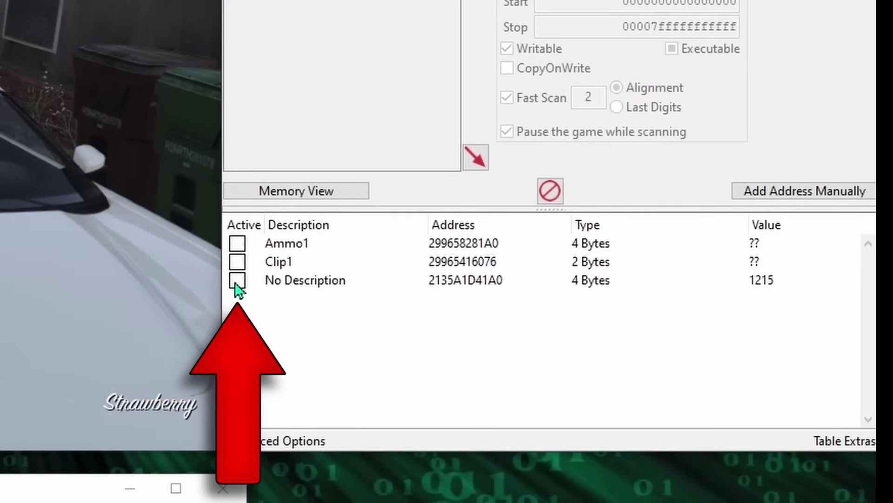
click(238, 281)
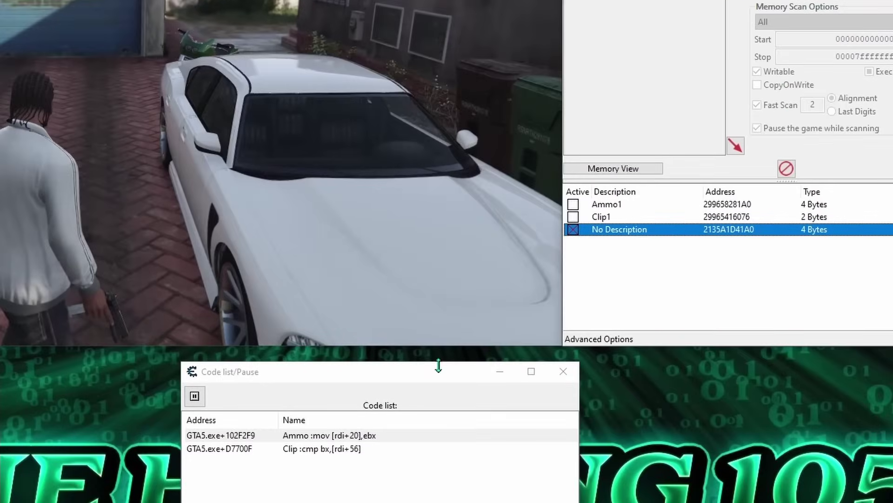
Step: Find out what addresses the Clip code in the code list reads from, and show the found value as 2 Bytes
click(327, 449)
right_click(381, 448)
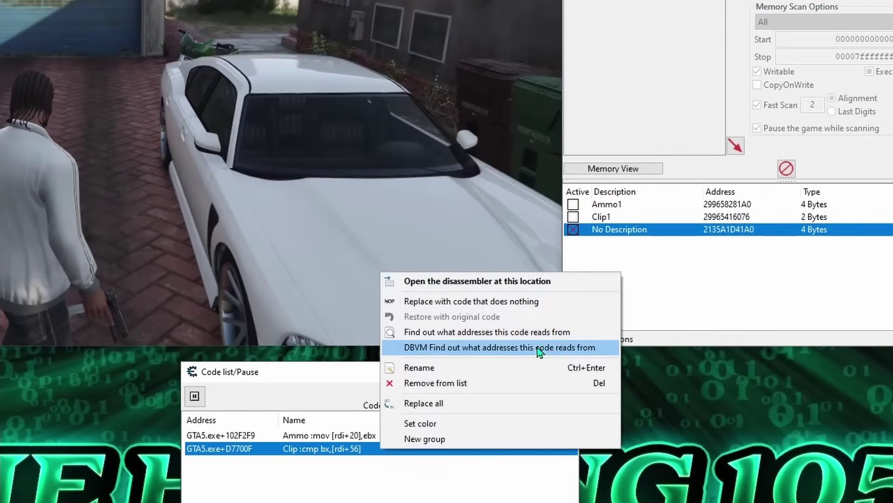
click(479, 331)
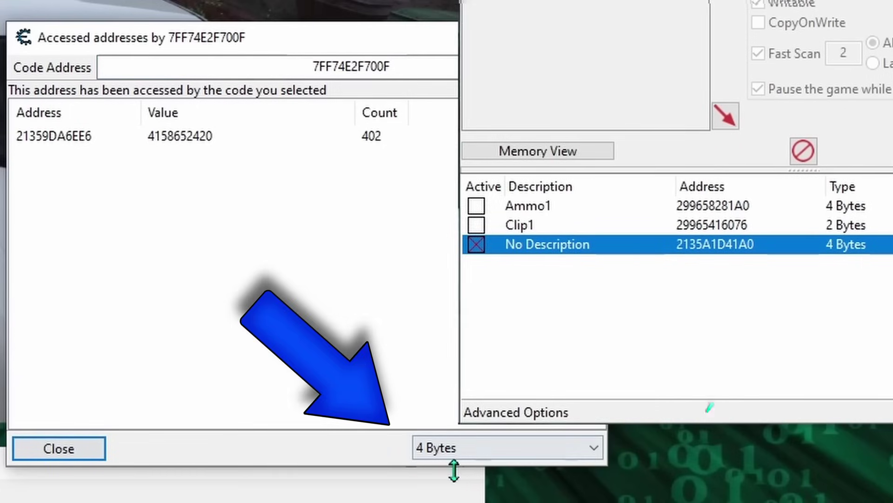
click(524, 448)
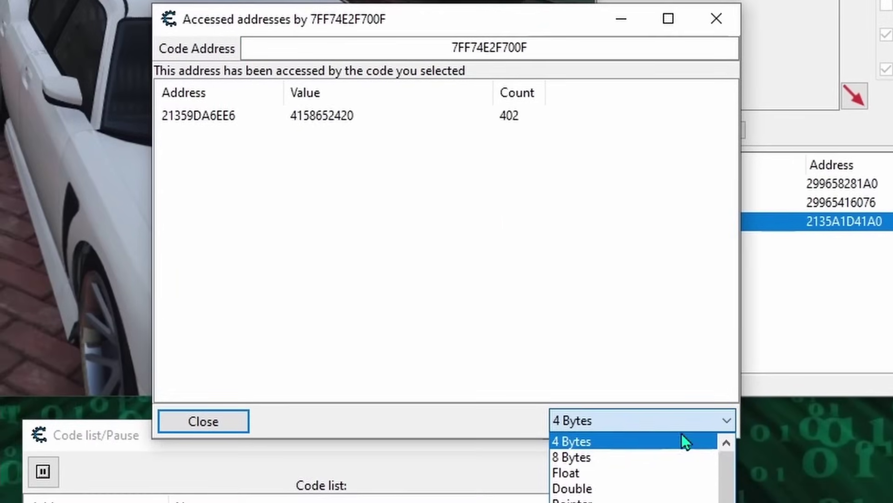
scroll(681, 441, up, 1)
click(597, 454)
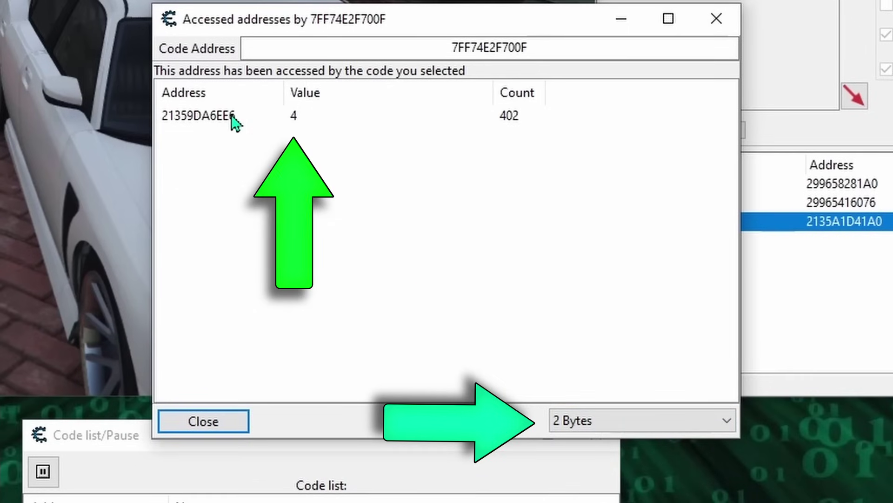
Step: Add the found address 21359DA6EE6 to the address list and freeze it with its value set to 16
click(457, 121)
double_click(446, 124)
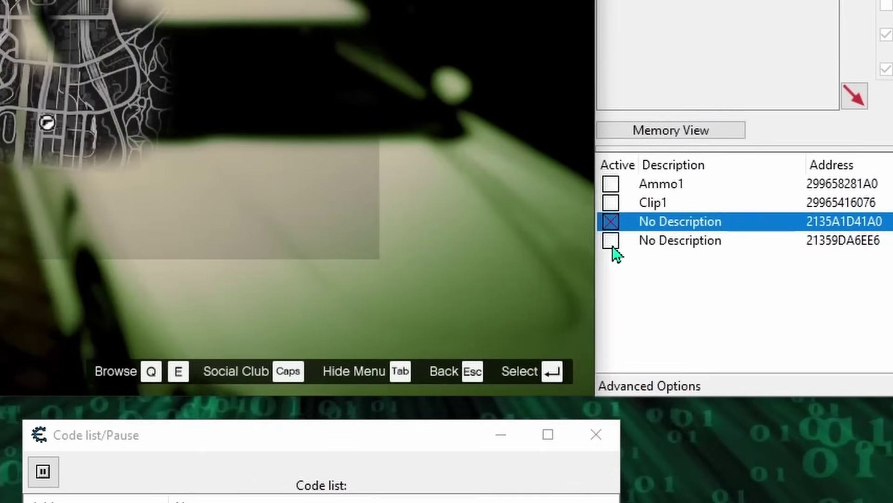
click(613, 247)
key(Return)
text(16)
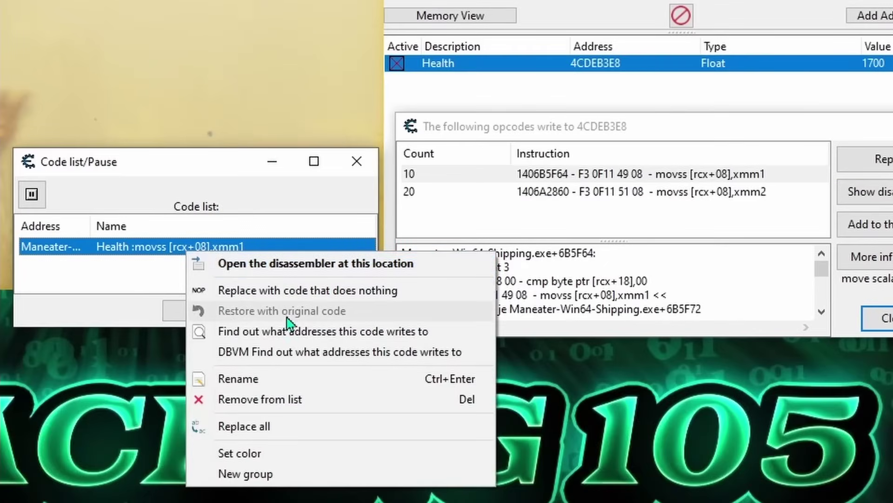
Step: In the Maneater example, find out what addresses the Health code writes to and sort them by value
click(329, 331)
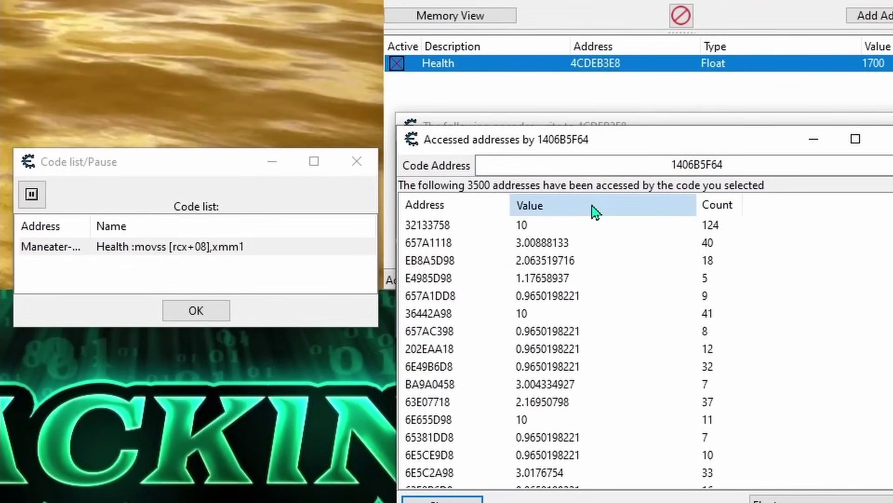
click(596, 209)
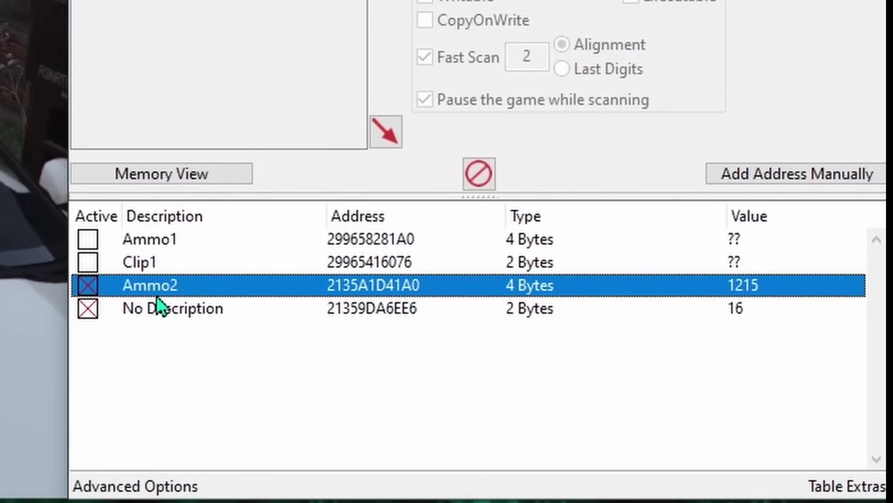
Step: Set the description of the new 2 Bytes address to Clip2, and generate a pointermap for Ammo2 saved in the Temp Scans folder
click(165, 309)
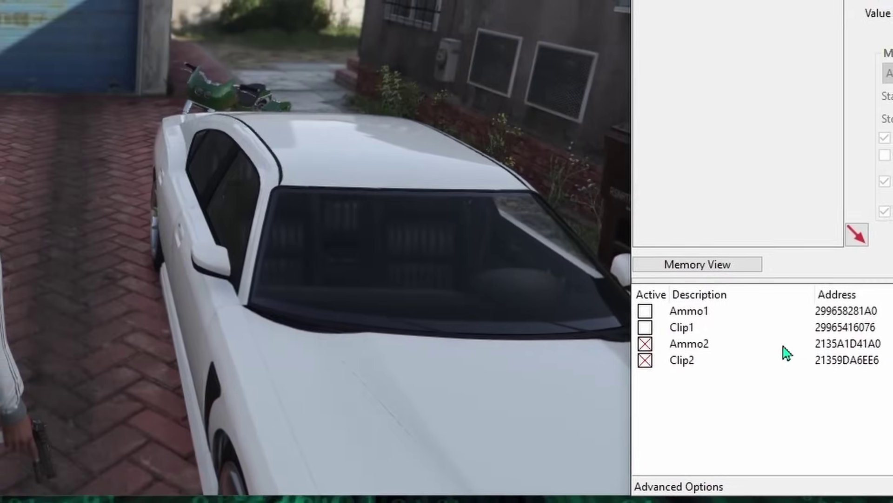
right_click(774, 337)
click(866, 91)
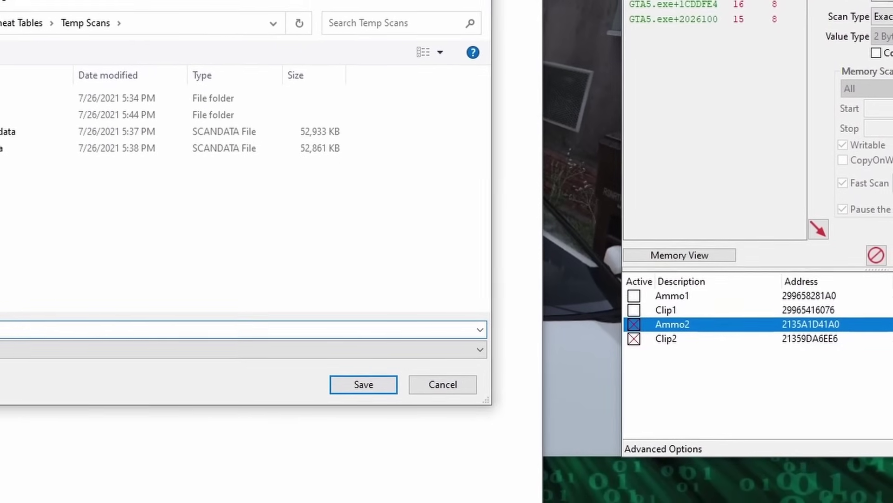
click(348, 389)
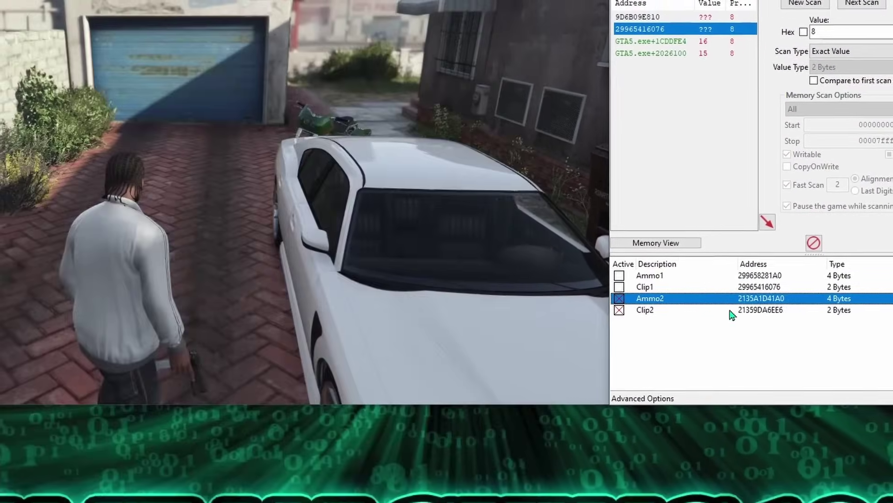
Step: Generate a pointermap for the Clip2 address
right_click(714, 302)
click(759, 135)
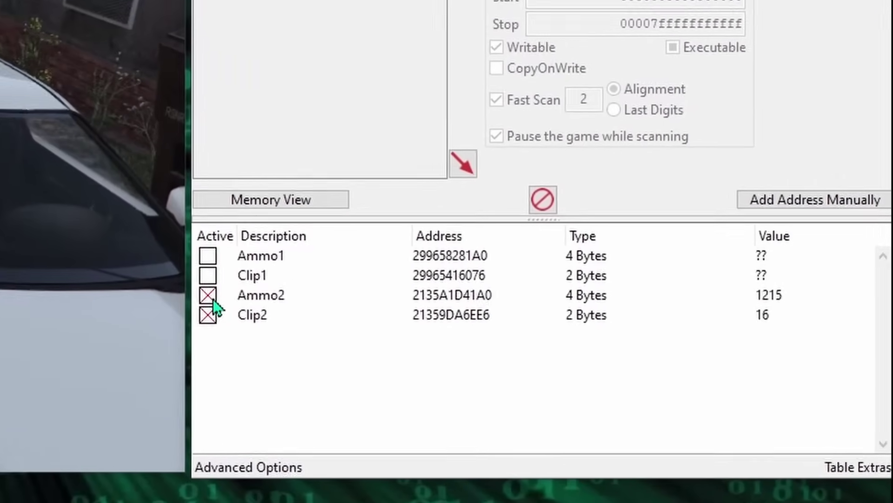
Step: Unfreeze the Ammo2 and Clip2 addresses and move Ammo2 directly below Ammo1 in the address list
click(214, 298)
click(209, 317)
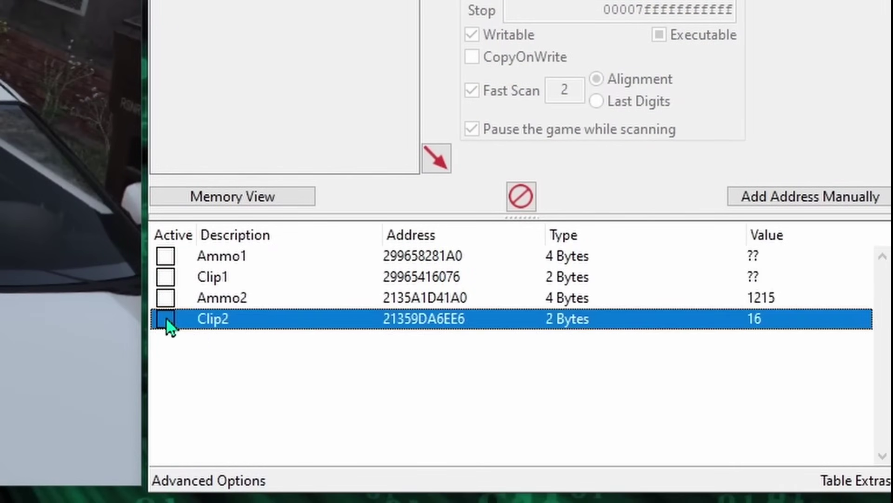
click(367, 334)
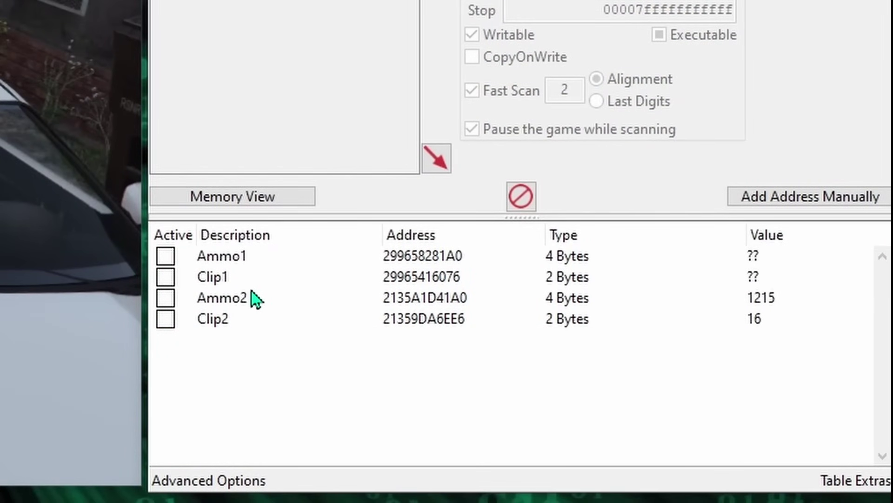
drag(255, 298, 256, 273)
Step: Set up a pointer scan for the Ammo1 address using the saved pointermap Ammo 1 Pointermap.scandata
click(339, 258)
right_click(339, 39)
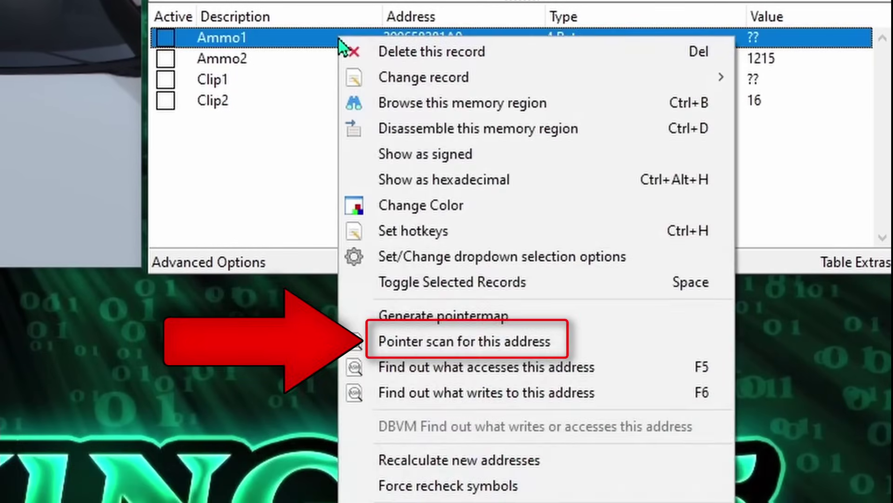
click(604, 346)
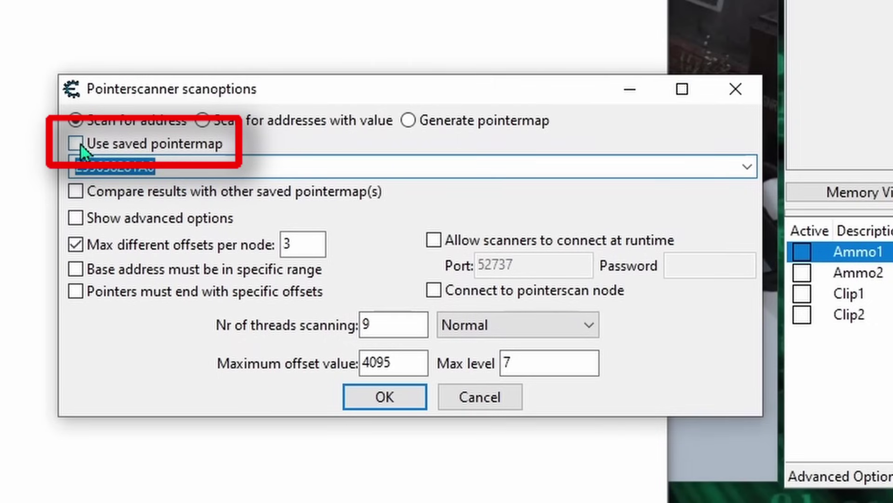
click(75, 144)
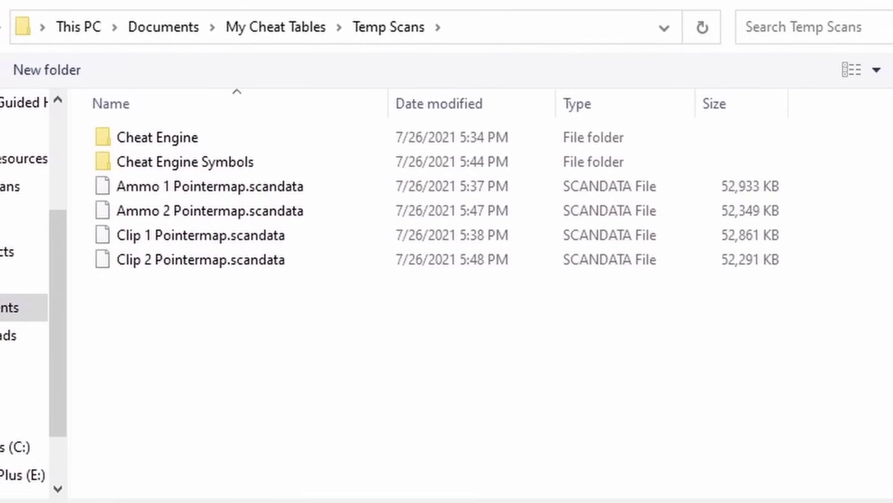
click(200, 188)
key(Return)
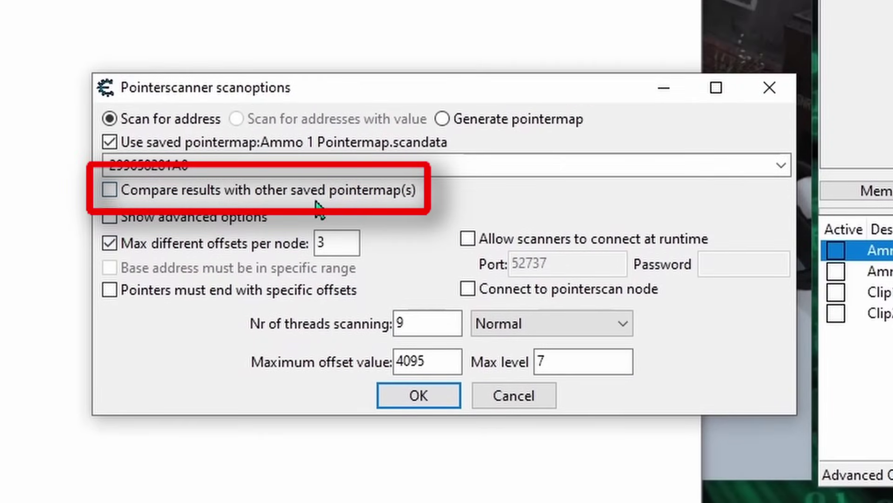
Step: Compare the scan results with the saved pointermap Ammo 2 Pointermap.scandata, assigning it the Ammo2 address 2135A1D41A0
click(108, 192)
click(220, 237)
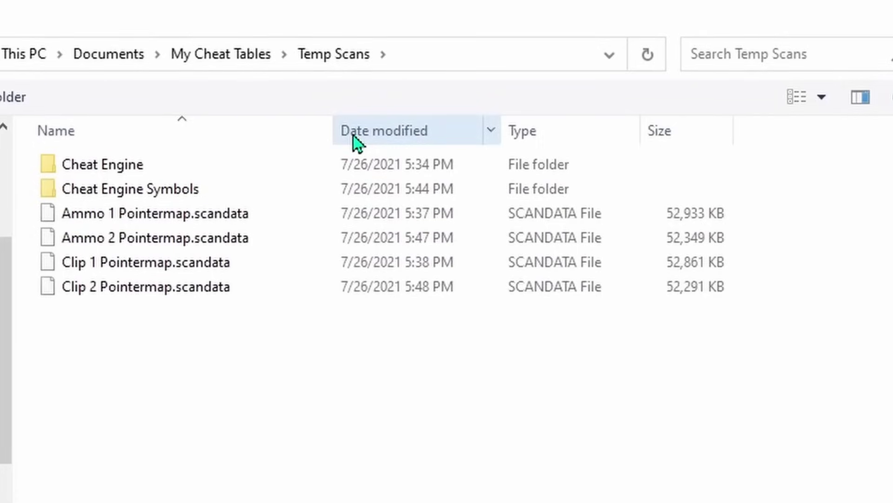
double_click(201, 243)
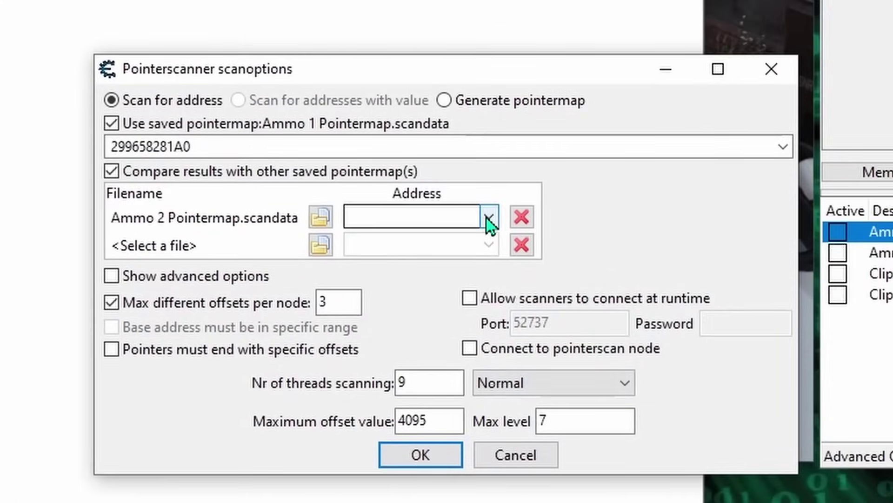
click(487, 217)
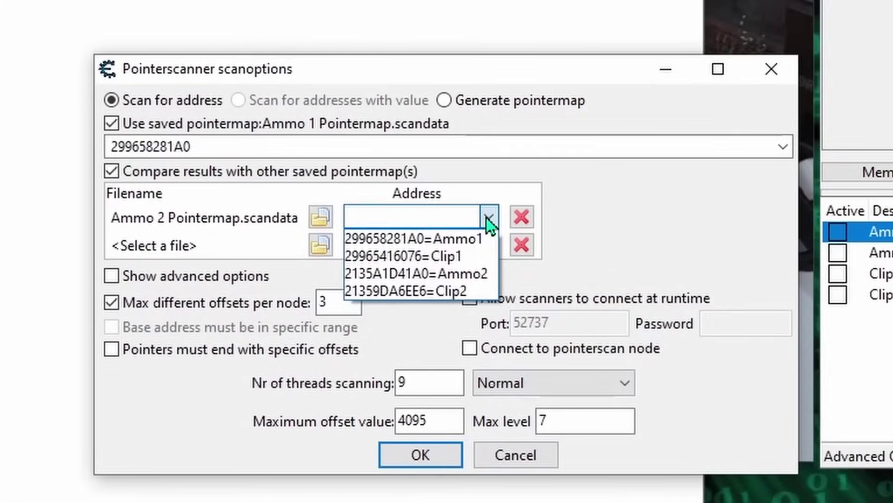
click(465, 277)
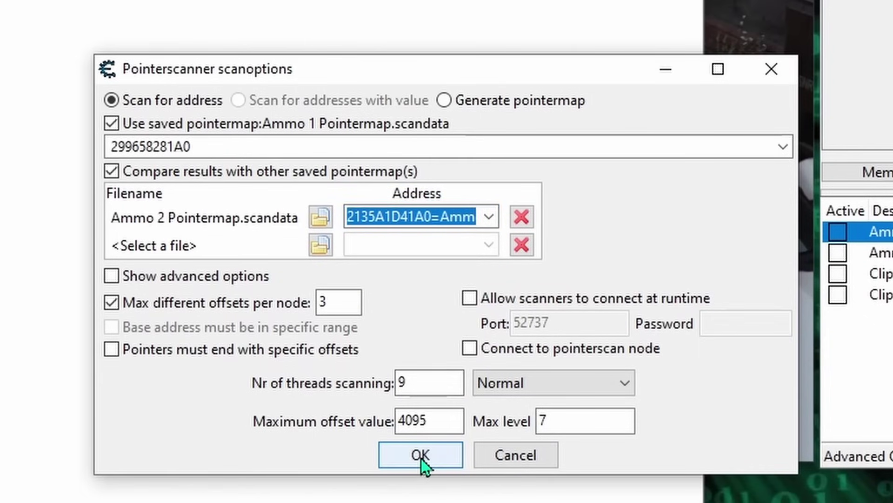
Step: Run the pointer scan with its results saved as Ammo Pointer Scan
click(423, 457)
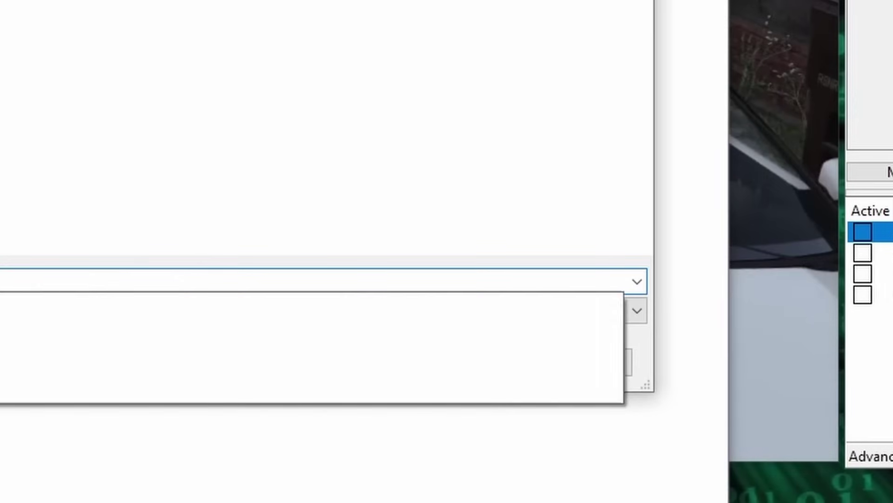
text(Ammo Pointer Scan)
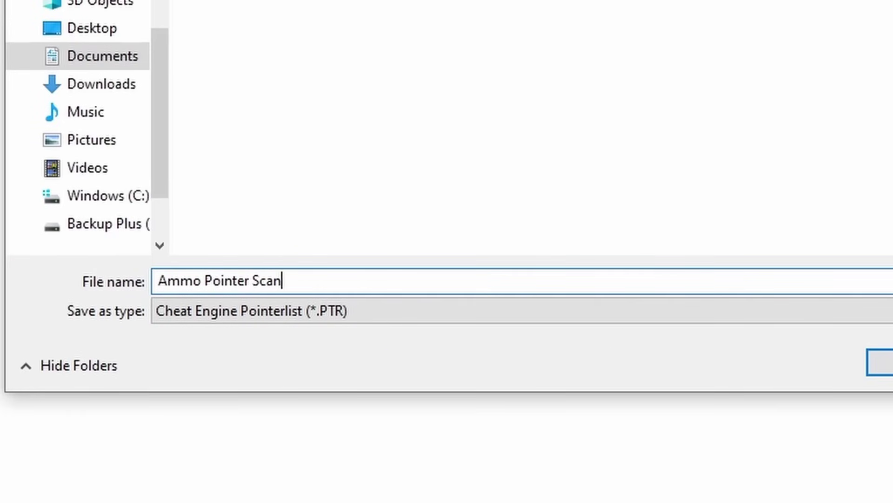
key(Return)
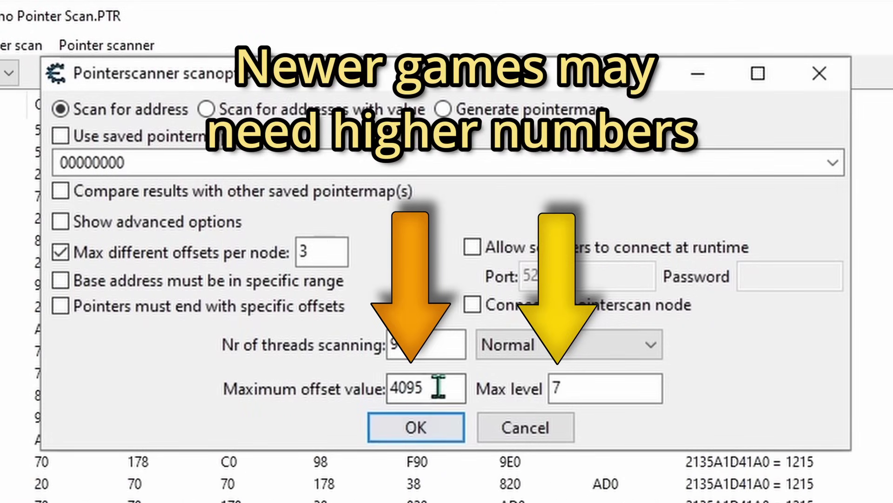
drag(463, 387, 342, 384)
text(6000)
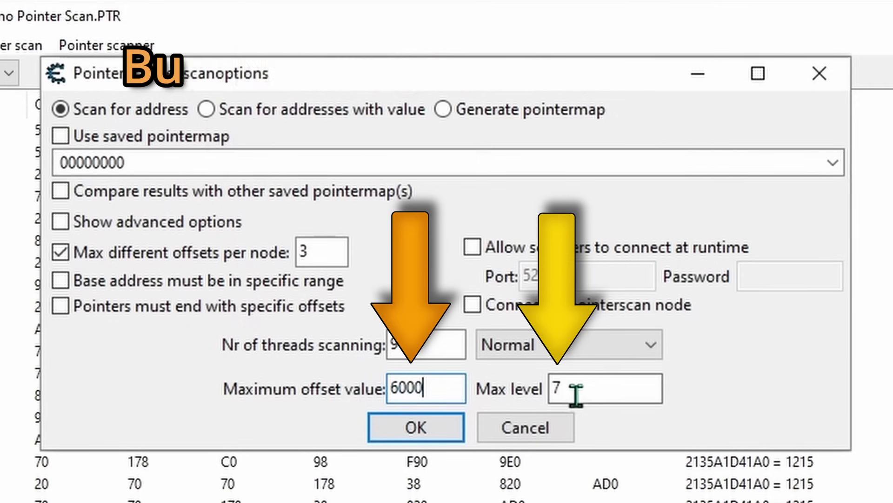
double_click(580, 395)
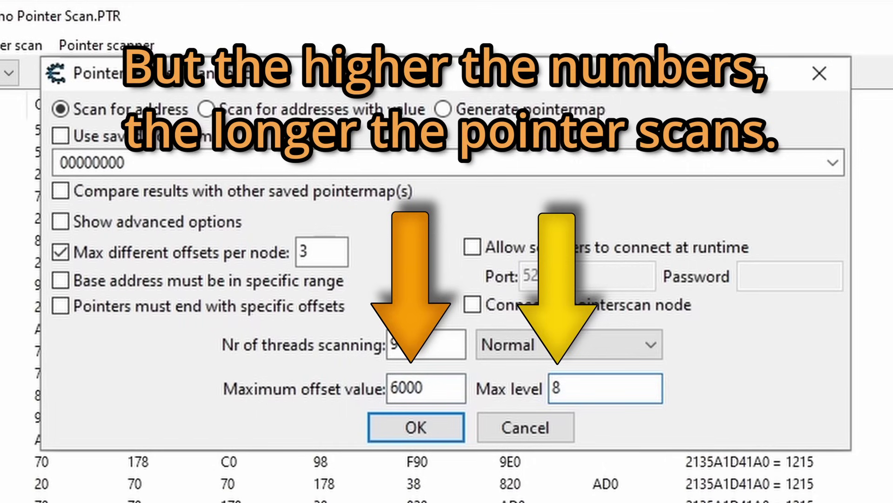
drag(618, 391, 494, 390)
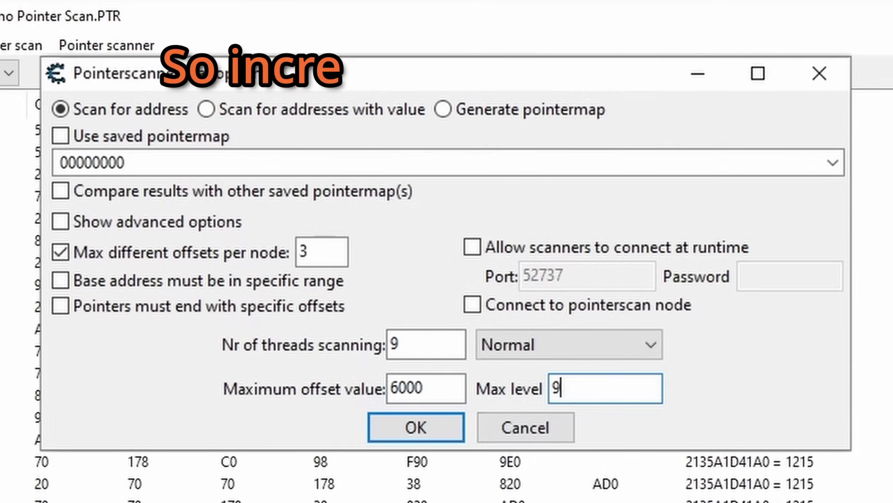
drag(623, 389, 249, 389)
text(107200)
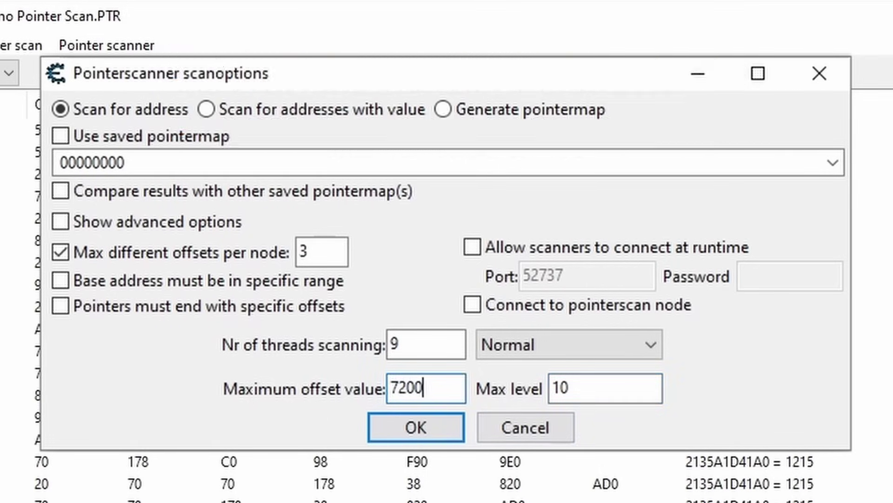
drag(447, 389, 294, 395)
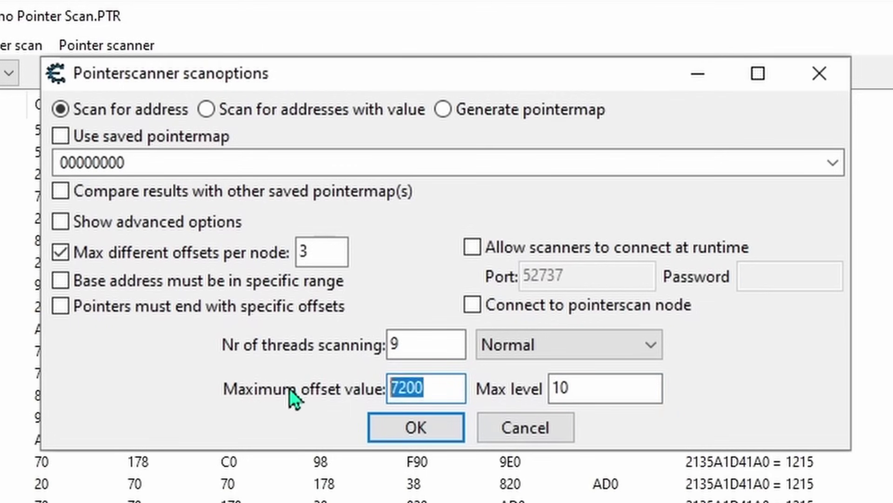
text(7000)
drag(463, 388, 323, 391)
text(50000)
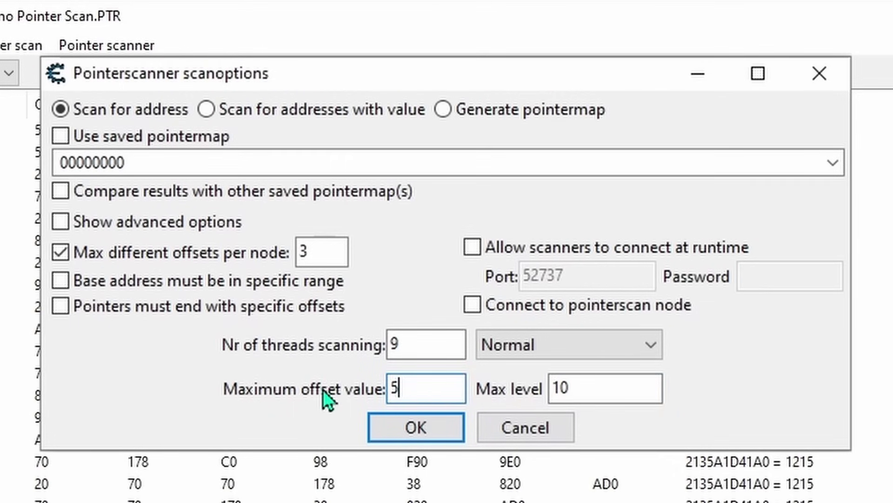
click(603, 389)
drag(604, 389, 507, 395)
text(100)
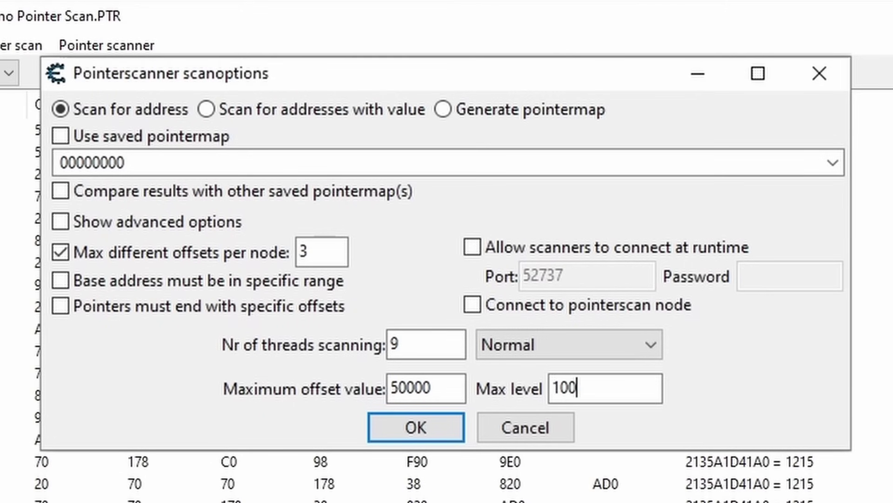
click(550, 439)
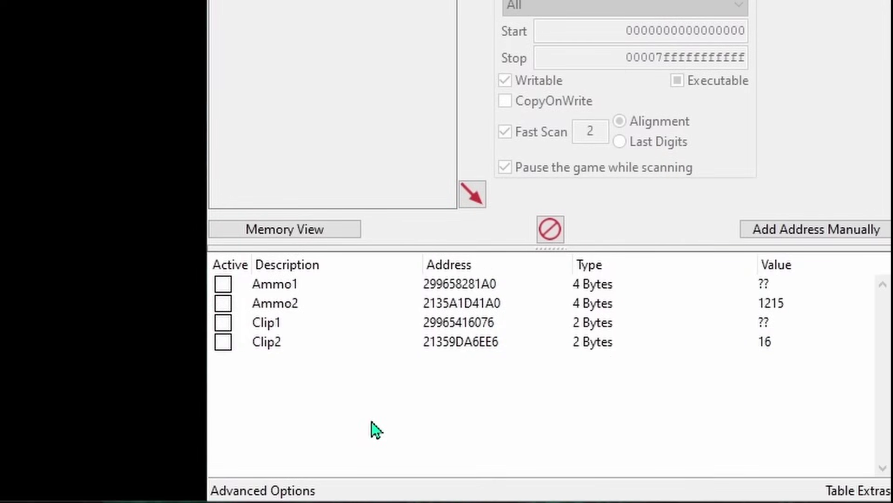
Step: Find out what accesses the Ammo2 address and compare the instructions' offset with the final offsets in the pointer scan results
click(294, 307)
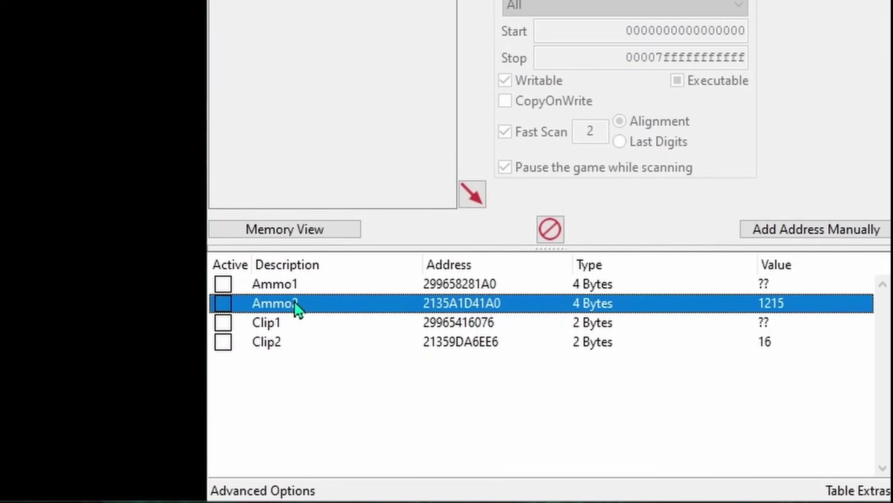
right_click(293, 313)
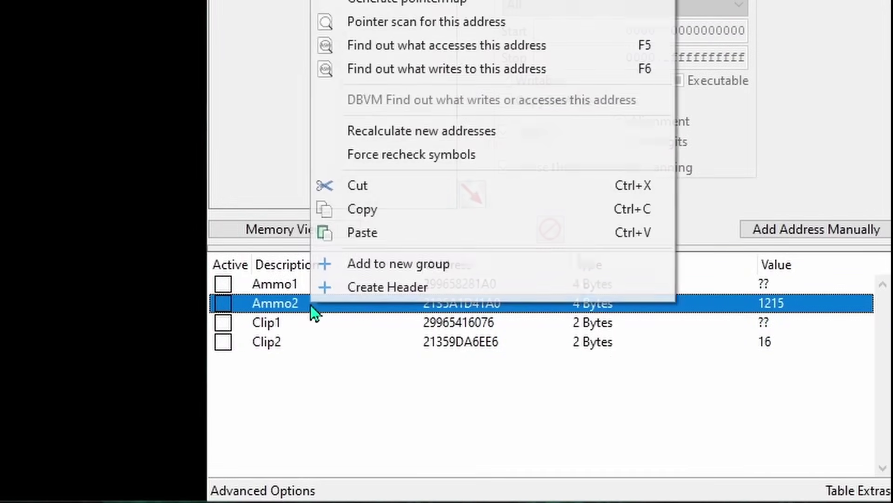
click(441, 46)
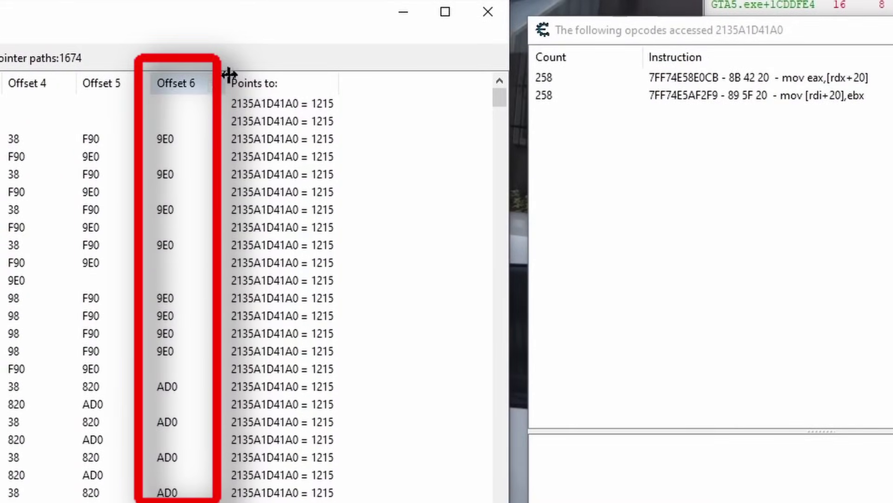
mouse_move(228, 80)
mouse_down()
mouse_move(329, 83)
mouse_move(239, 86)
mouse_up()
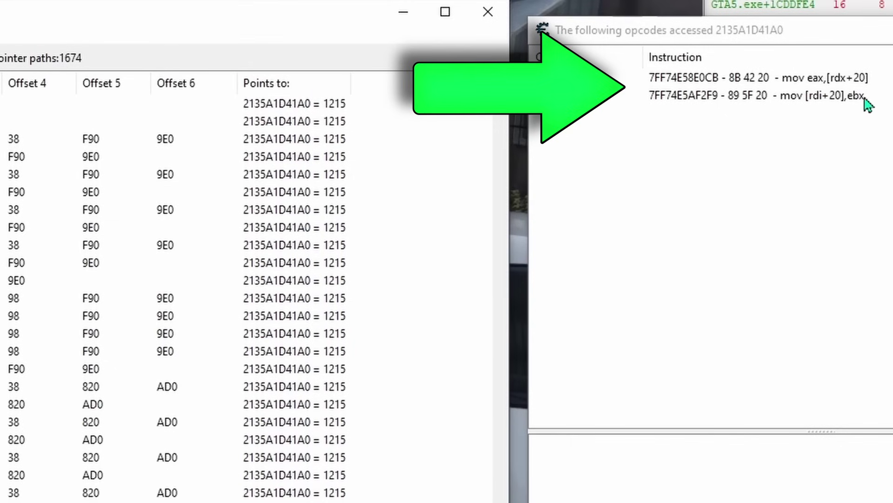
scroll(320, 317, down, 6)
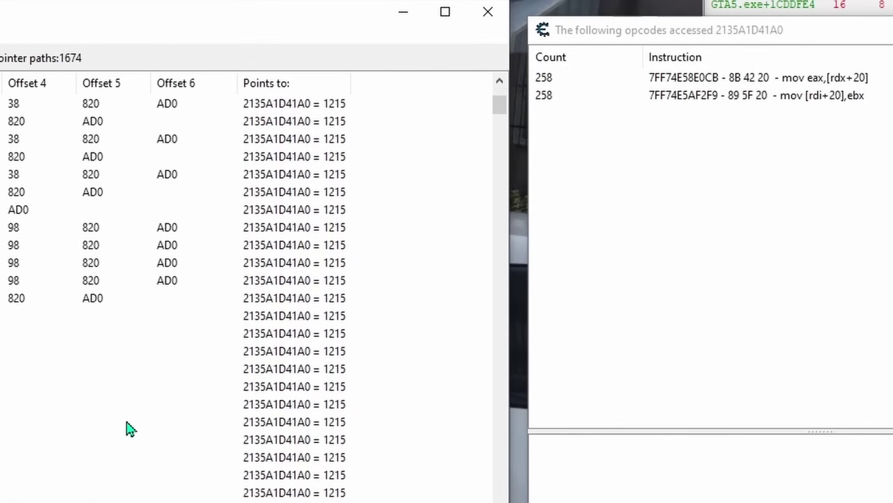
drag(499, 104, 503, 301)
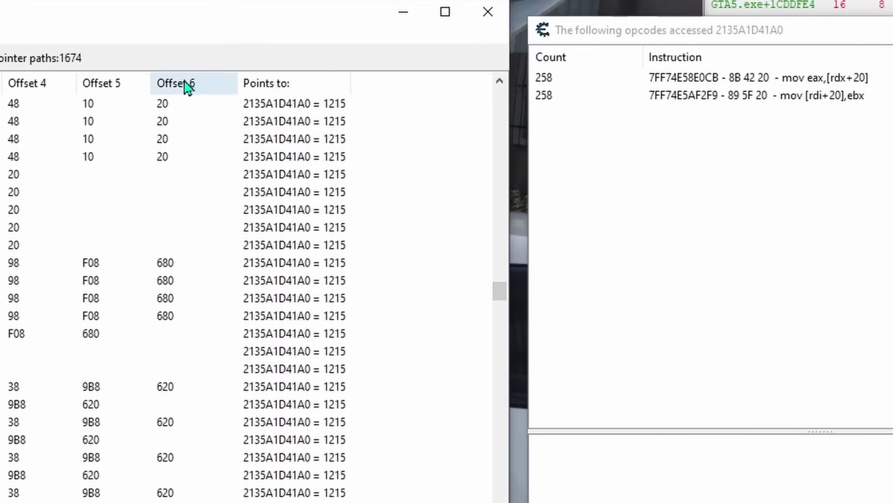
scroll(179, 167, up, 4)
Step: Move the accessed opcodes window out of the way and copy the Ammo2 address from its address record
drag(781, 31, 806, 502)
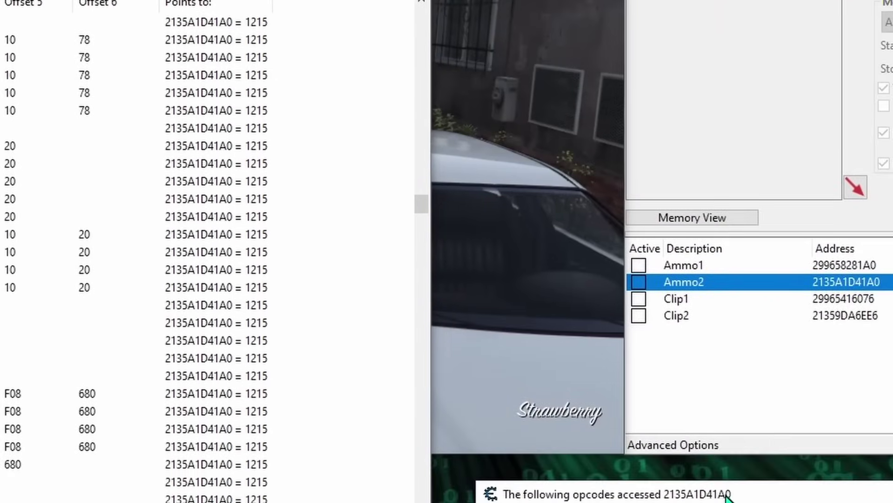
double_click(848, 288)
key(ctrl+c)
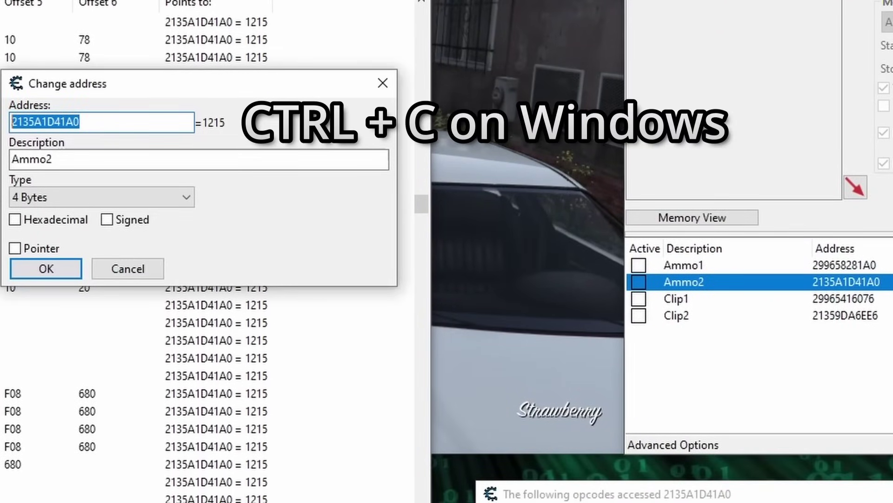
click(40, 266)
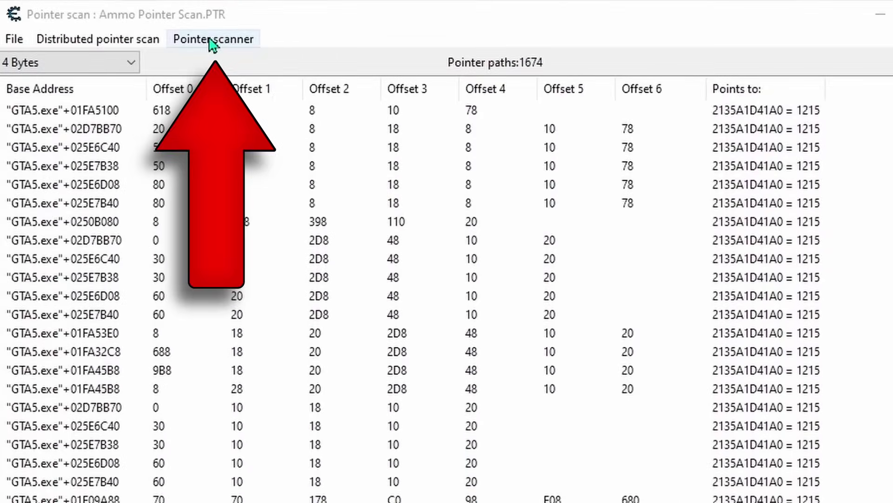
Step: Rescan the ammo pointer results for address 2135A1D41A0, keeping only pointers that end with offset 20
click(184, 40)
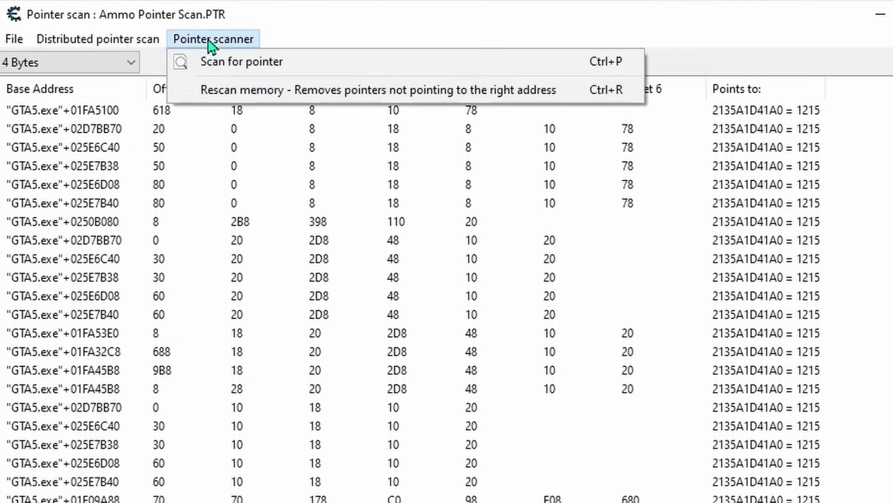
click(560, 96)
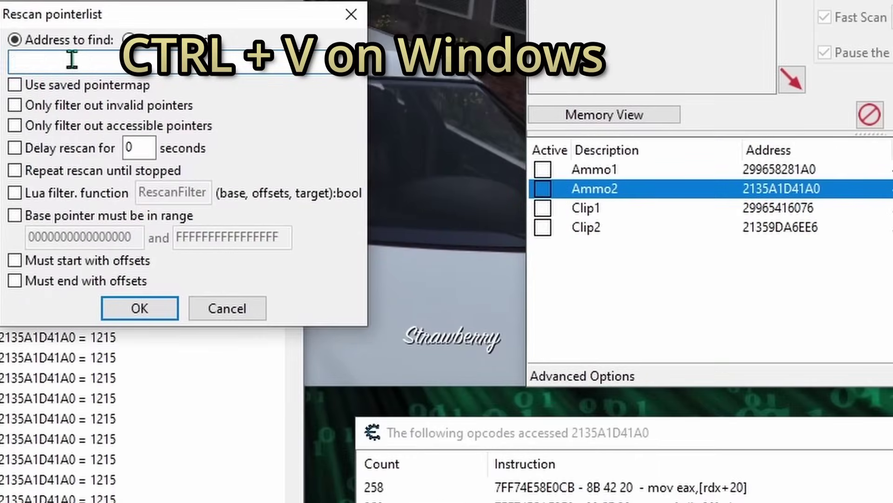
key(ctrl+v)
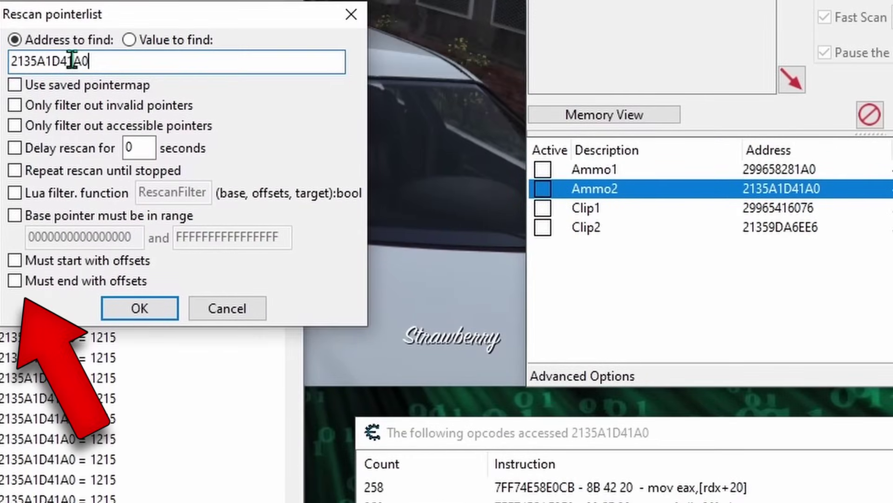
click(14, 281)
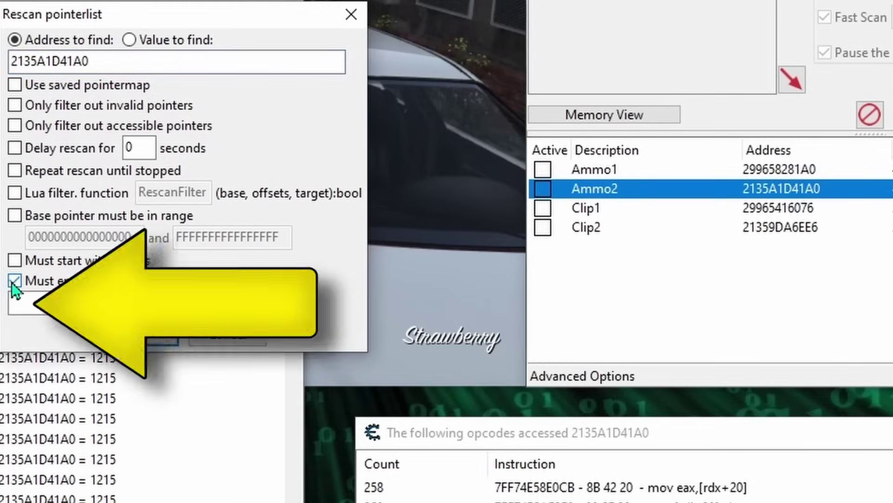
click(57, 306)
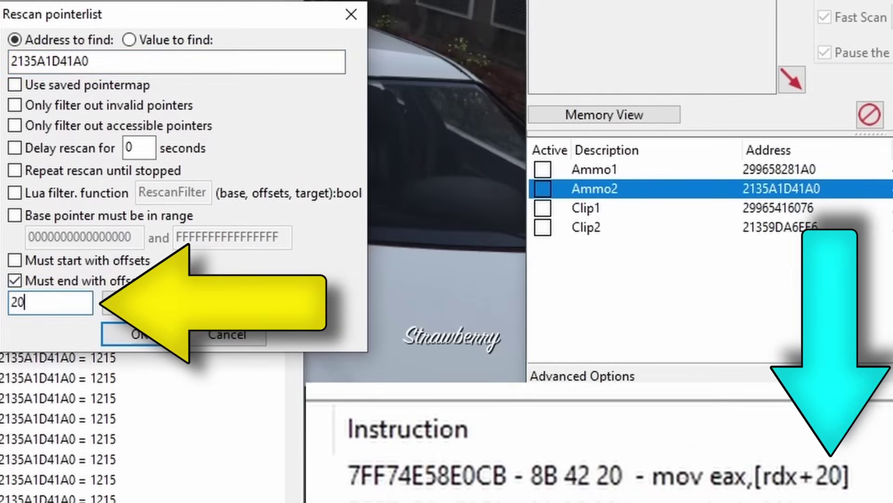
click(119, 339)
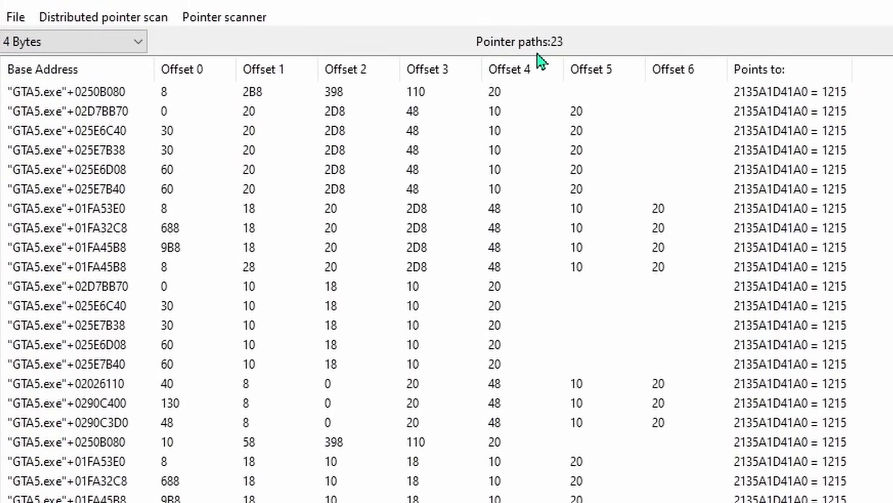
Step: Add ten pointer paths spread across the filtered ammo scan results to the address list
click(96, 94)
click(95, 131)
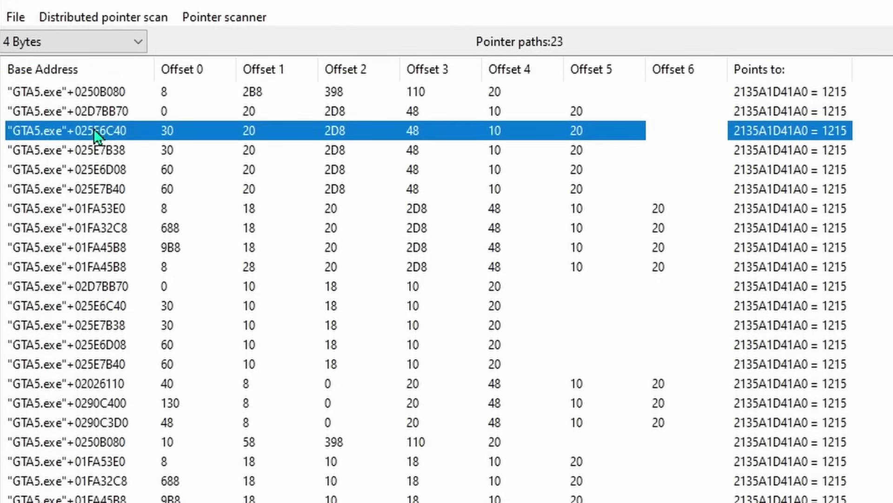
click(98, 189)
click(99, 244)
click(99, 303)
click(93, 365)
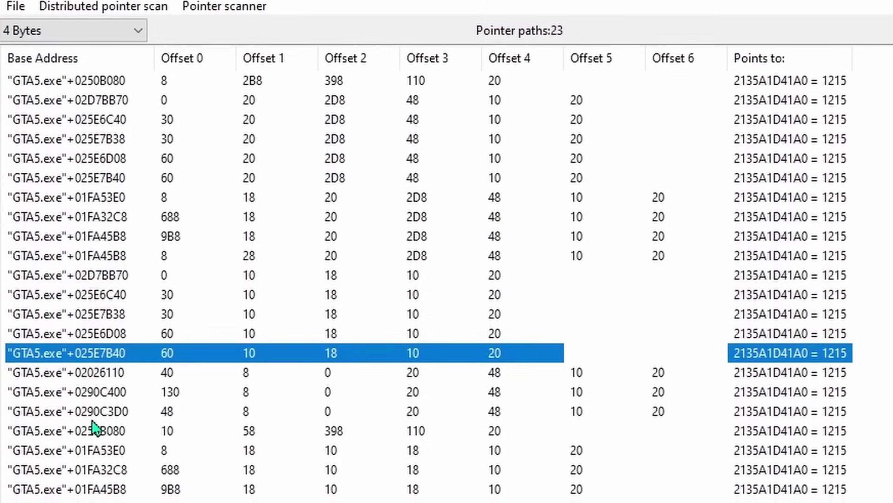
click(88, 413)
click(77, 450)
click(74, 488)
click(93, 500)
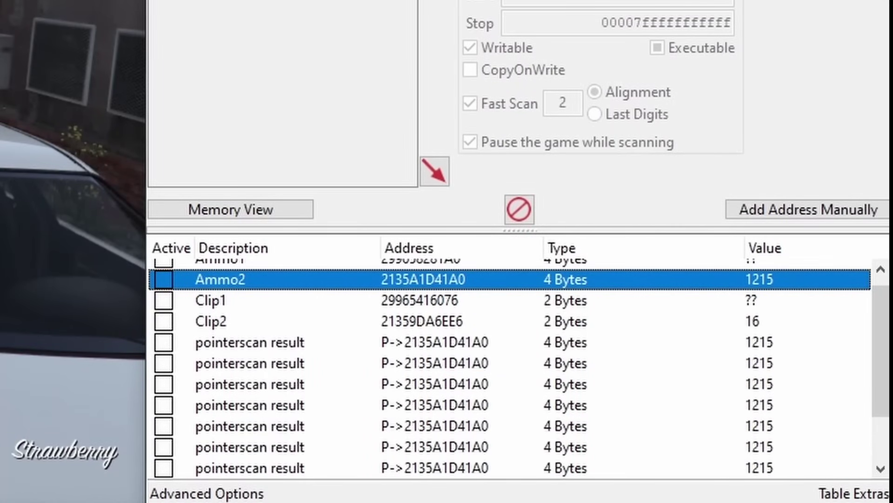
Step: Change the description of all added pointerscan result records to Ammo Pointer
click(276, 344)
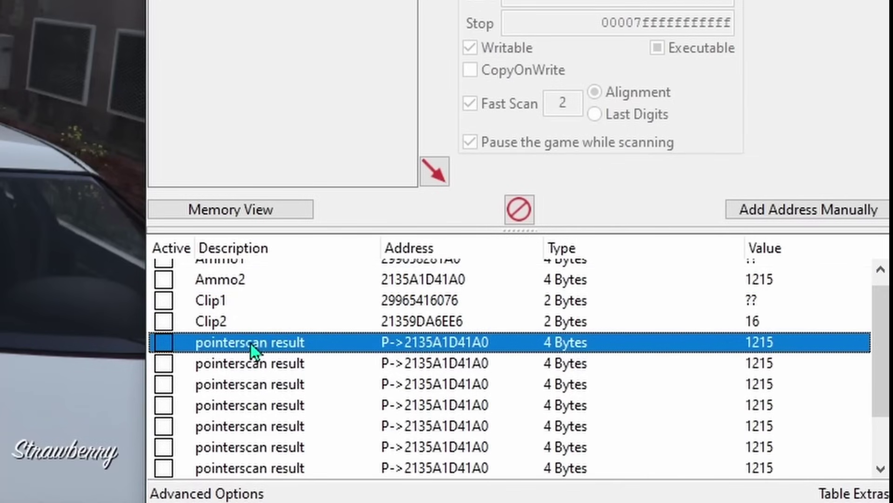
scroll(882, 359, down, 1)
shift+click(259, 467)
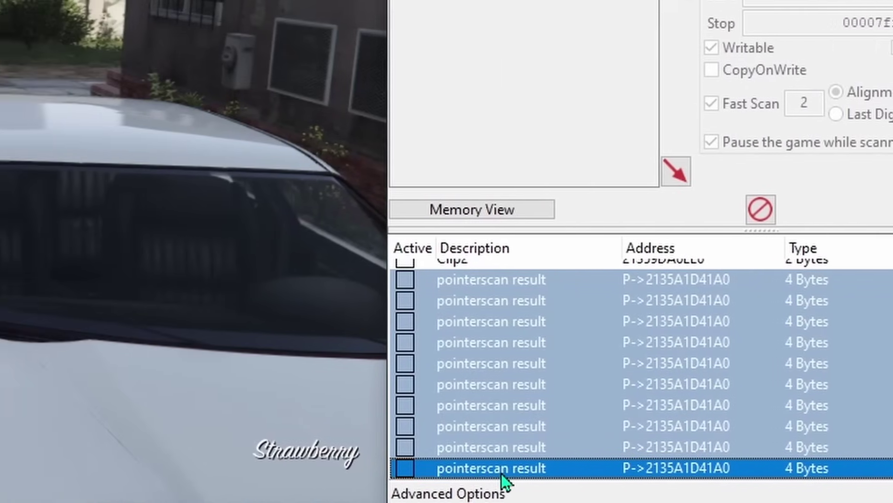
double_click(260, 467)
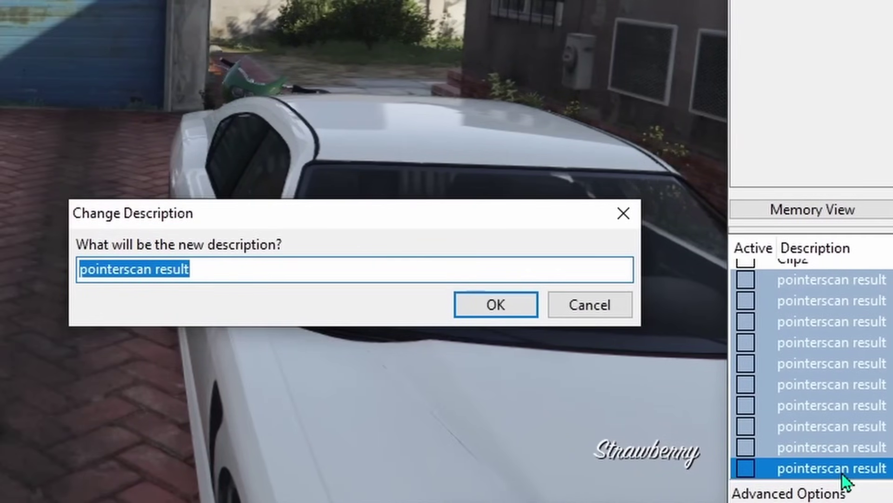
text(Ammo Pointer)
key(Return)
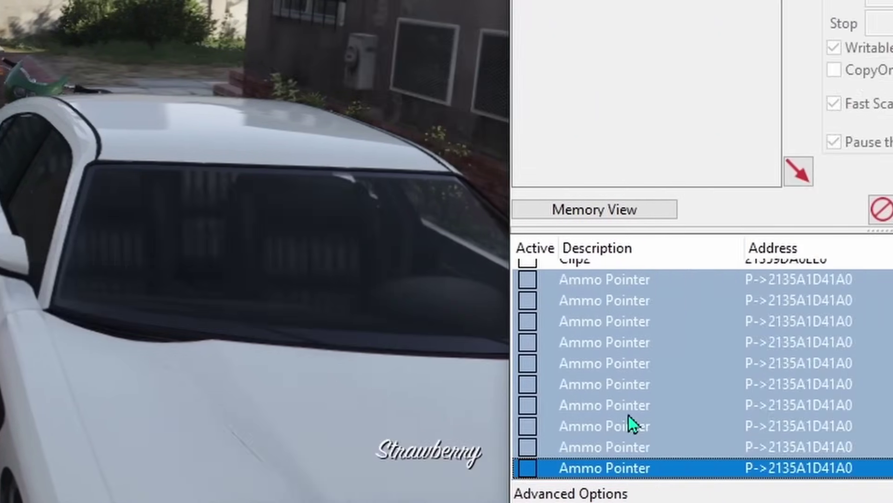
Step: Set up a pointer scan for the Clip1 address using the saved pointermap Clip 1 Pointermap.scandata
click(862, 321)
scroll(849, 355, up, 2)
click(824, 316)
right_click(296, 451)
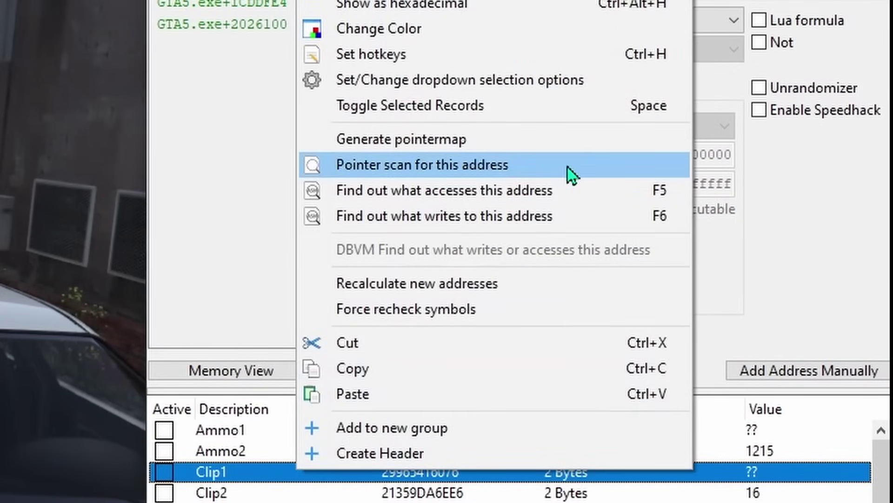
click(567, 166)
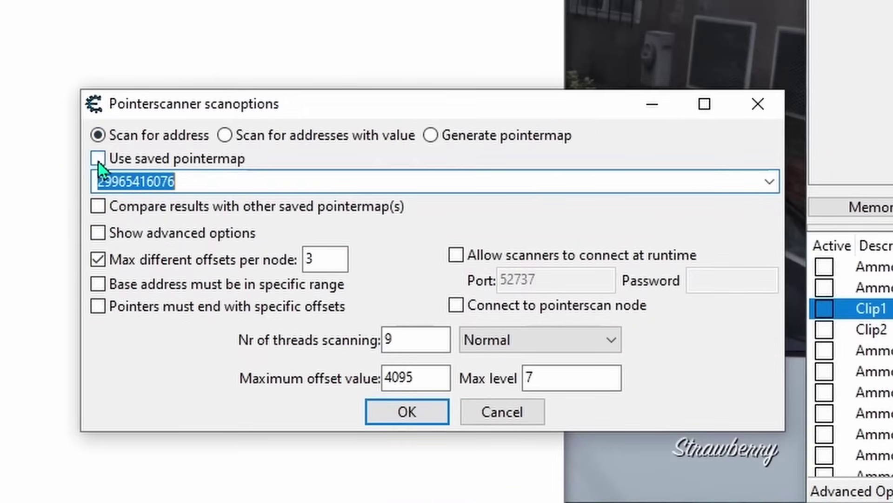
click(99, 159)
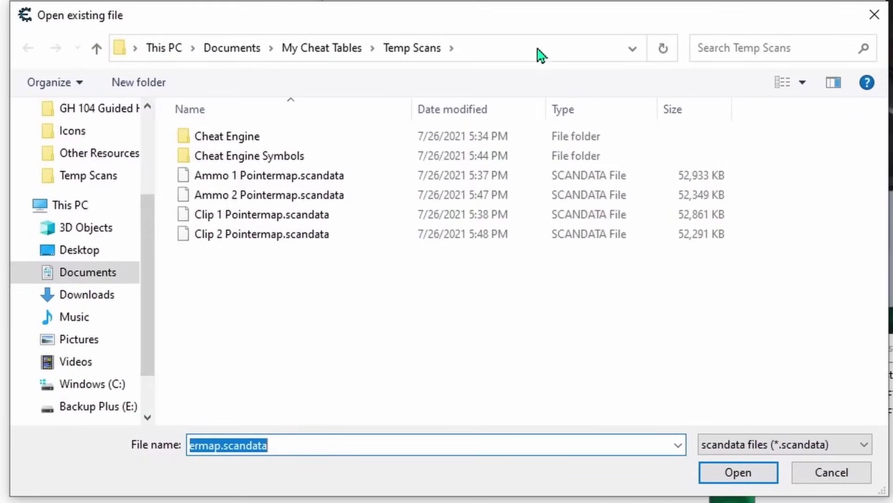
click(268, 218)
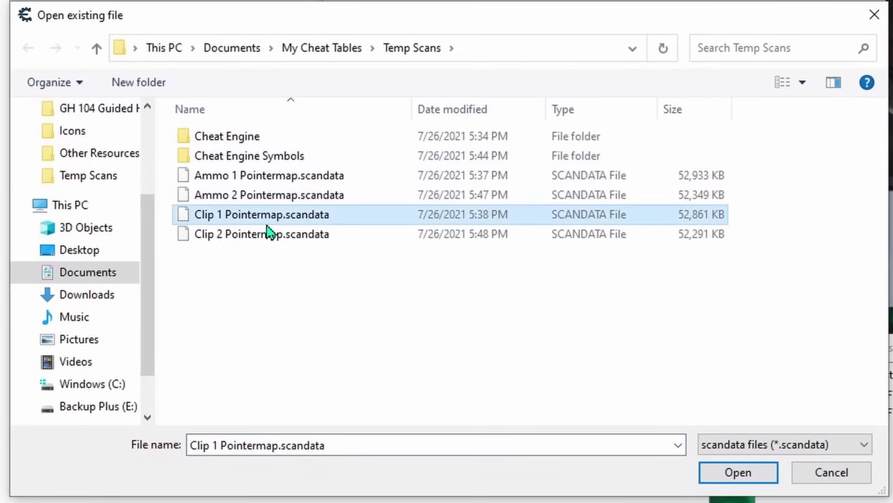
click(734, 472)
Step: Compare the scan results with the saved pointermap Clip 2 Pointermap.scandata, assigning it the Clip2 address 21359DA6EE6
click(336, 71)
click(423, 109)
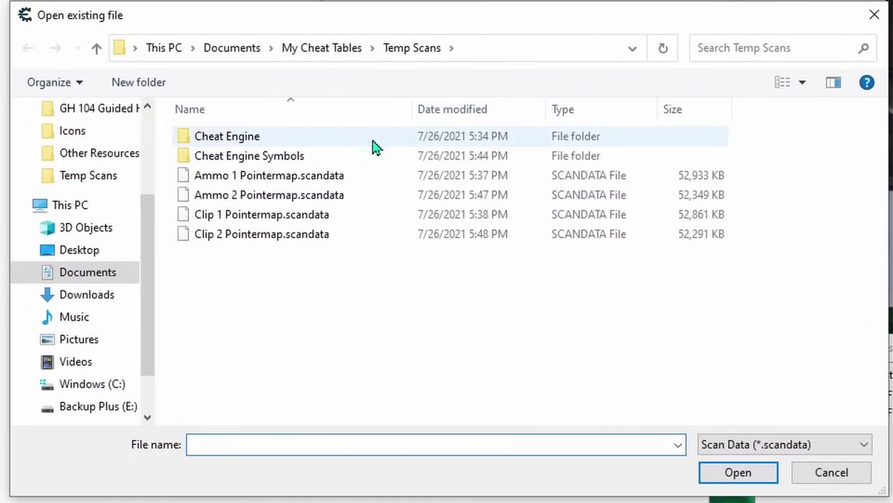
click(259, 253)
click(735, 472)
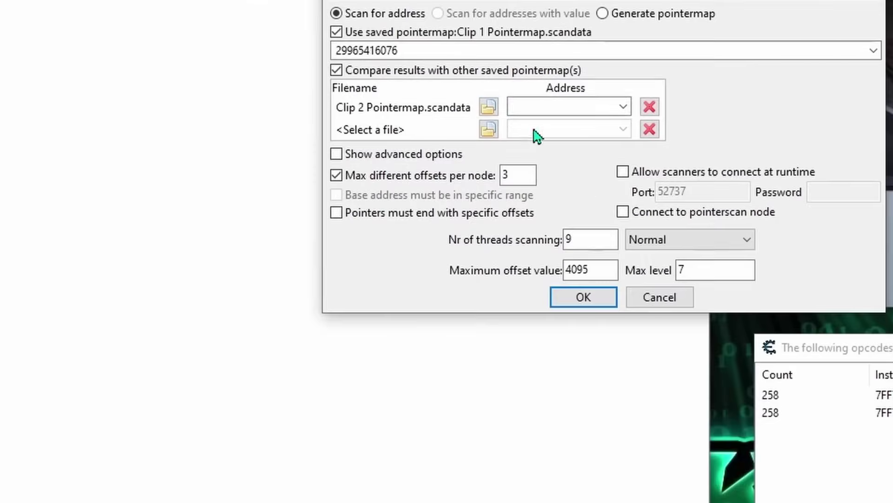
click(623, 110)
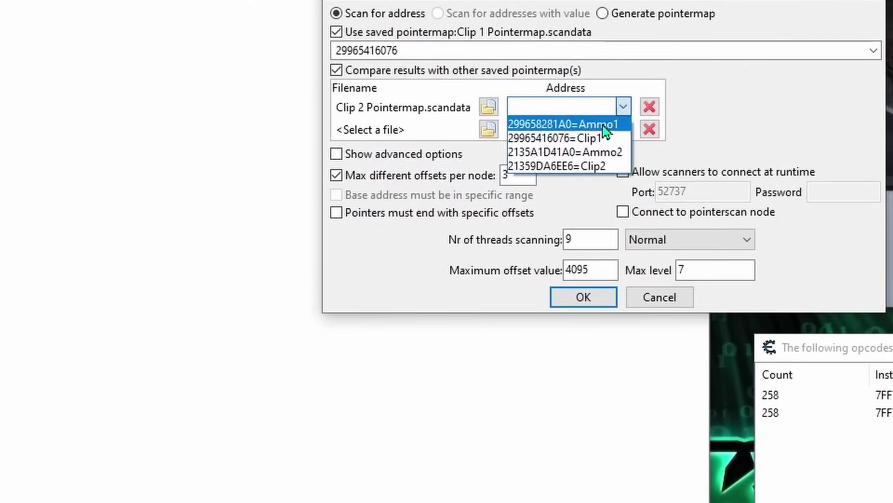
click(592, 166)
Step: Run the clip pointer scan with its results saved as Clip Pointer Scan
click(584, 296)
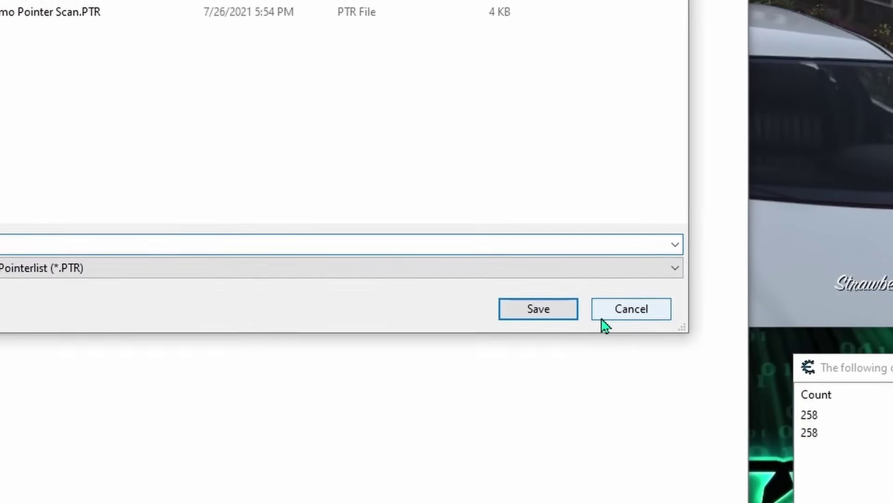
text(Clip Pointer Scan)
key(Return)
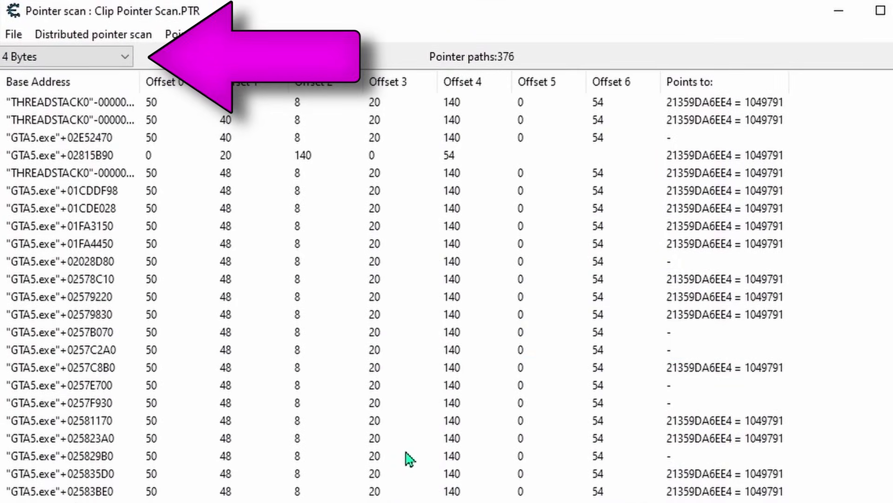
Step: Display the clip pointer scan values as 2 Bytes, check where the pointers lead, and close the results
click(124, 57)
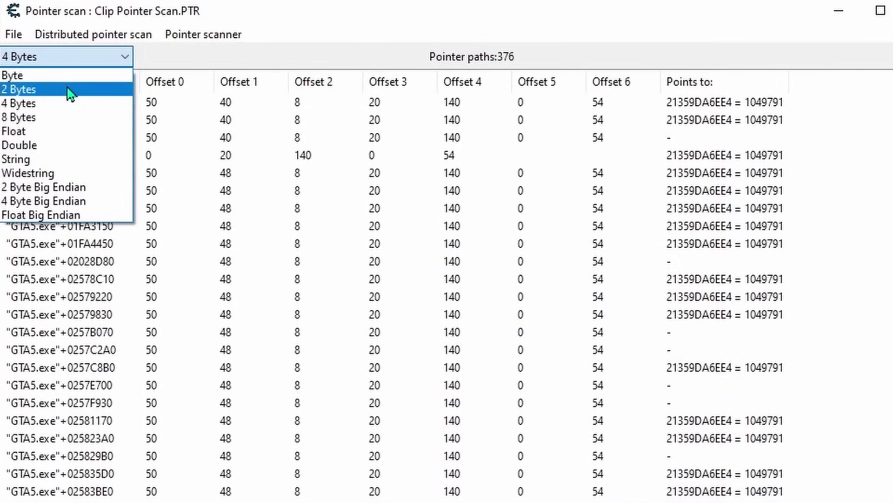
click(66, 87)
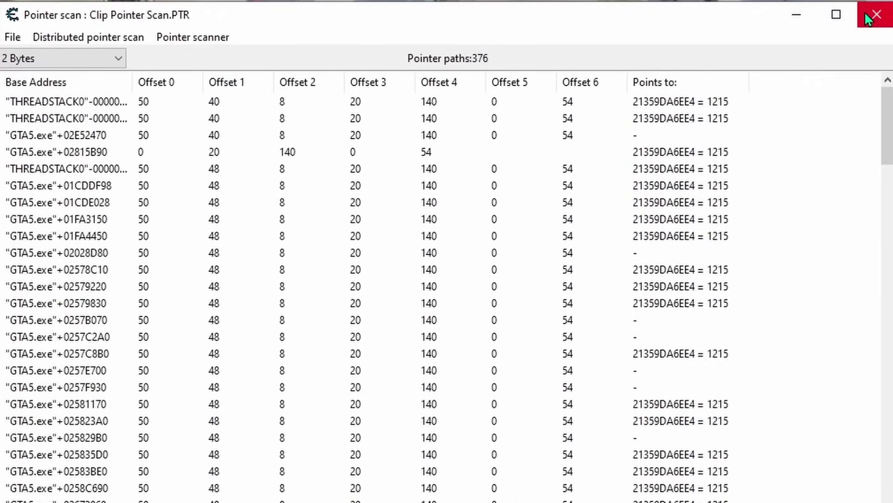
click(877, 18)
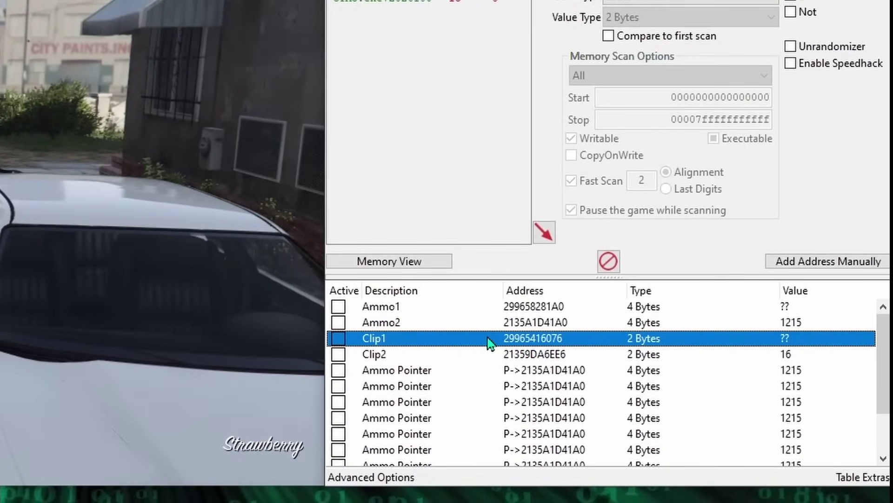
Step: Start a new pointer scan for the Clip1 address and turn off the advanced option requiring 32-bit aligned addresses
right_click(488, 338)
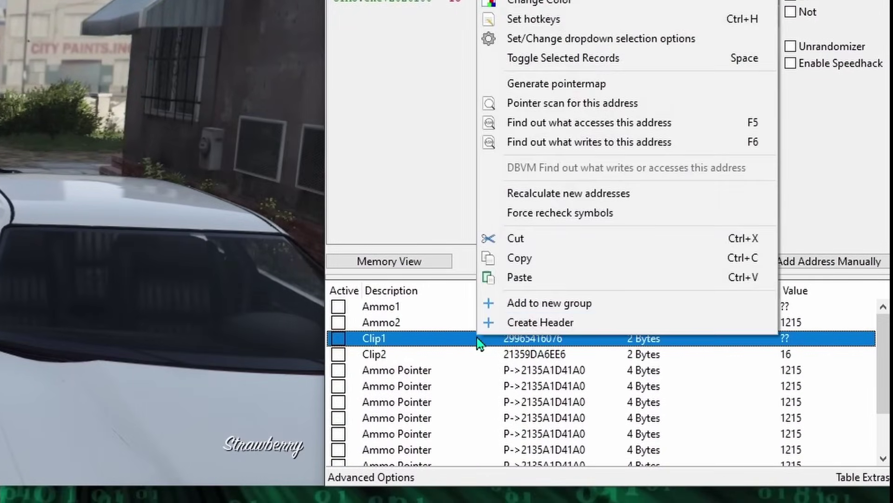
click(696, 102)
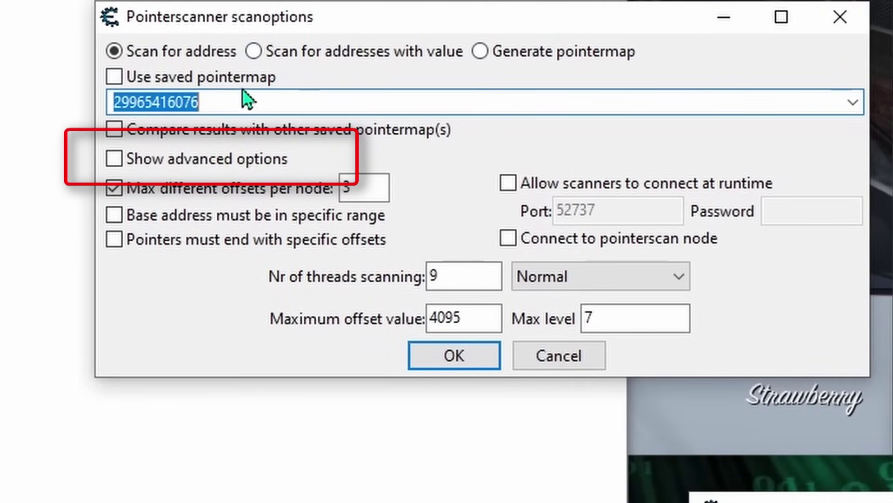
click(113, 159)
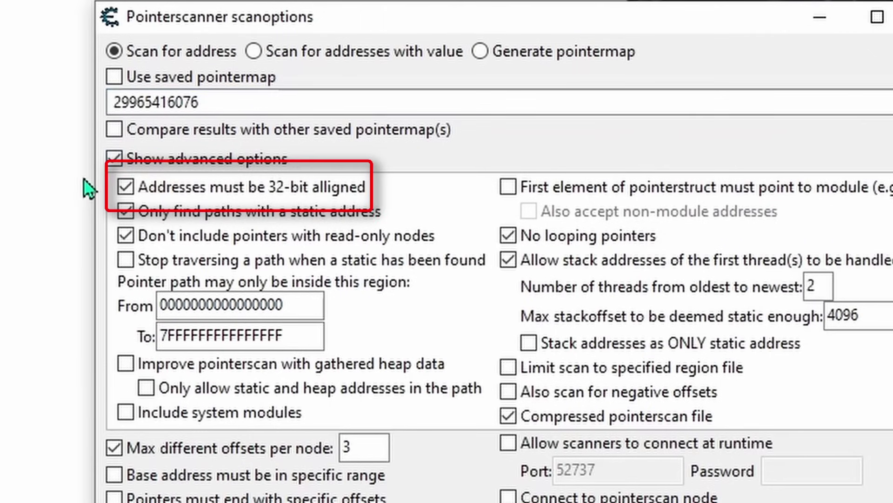
click(124, 192)
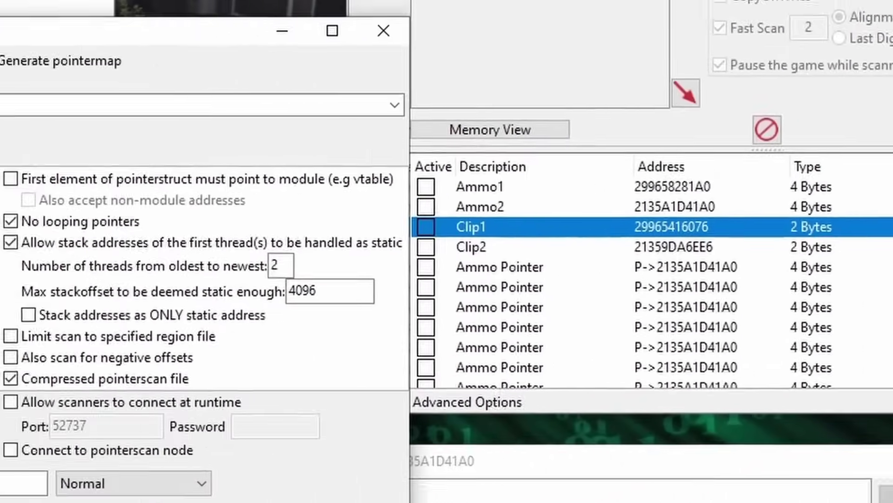
Step: Find out what accesses the Clip2 address and bring the Clip Pointer Scan results to the front
double_click(329, 303)
click(465, 138)
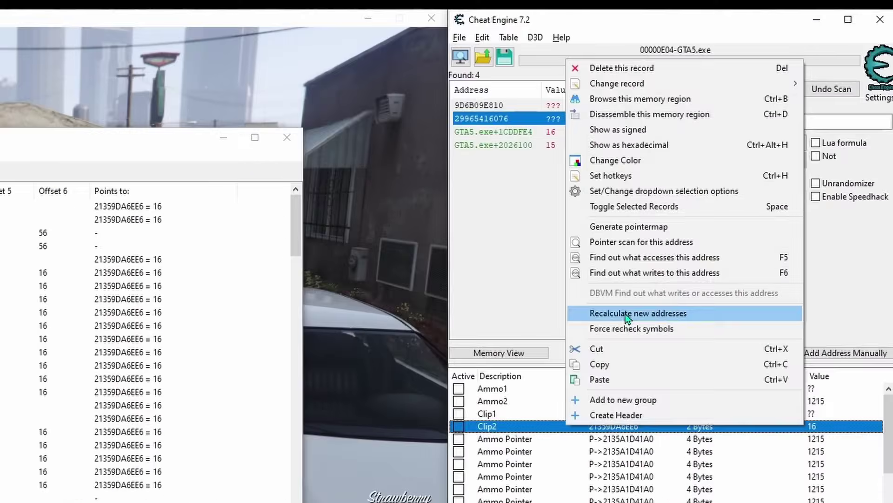
click(638, 258)
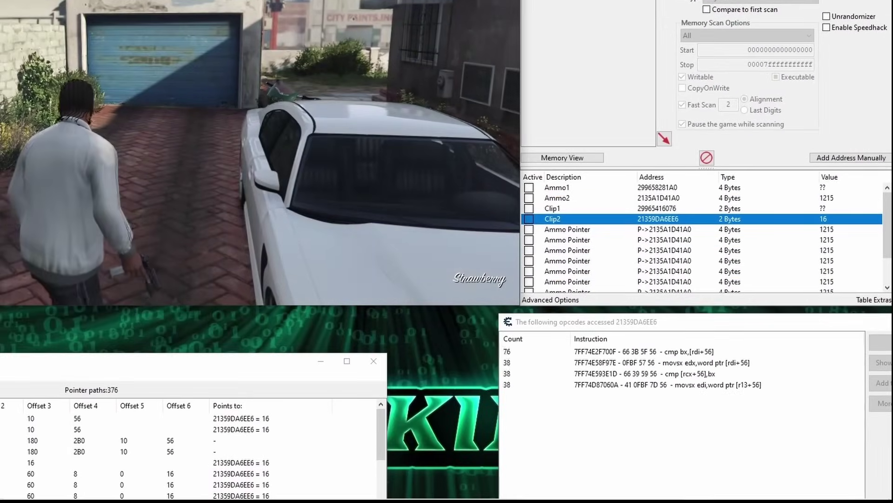
key(alt+Tab)
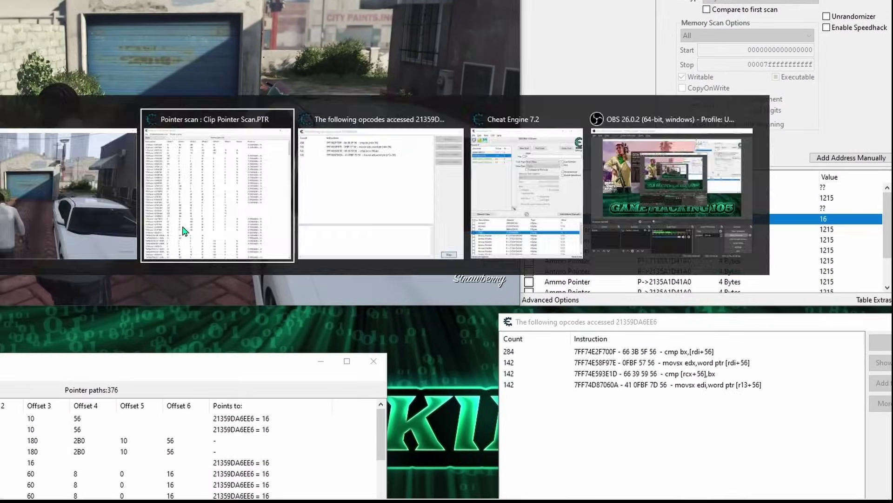
Step: Rescan the clip pointer list for Clip2's address with paths ending in offset 56, overwriting Clip Pointer Scan.PTR
double_click(660, 251)
key(ctrl+c)
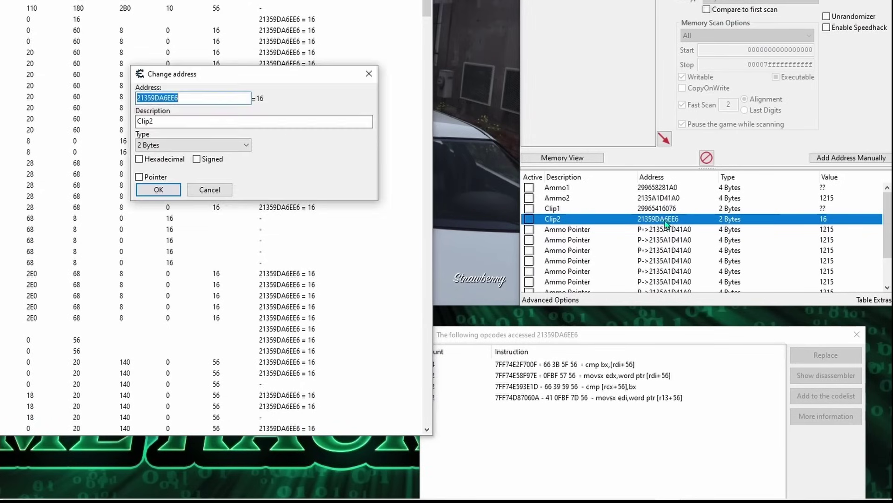
click(157, 190)
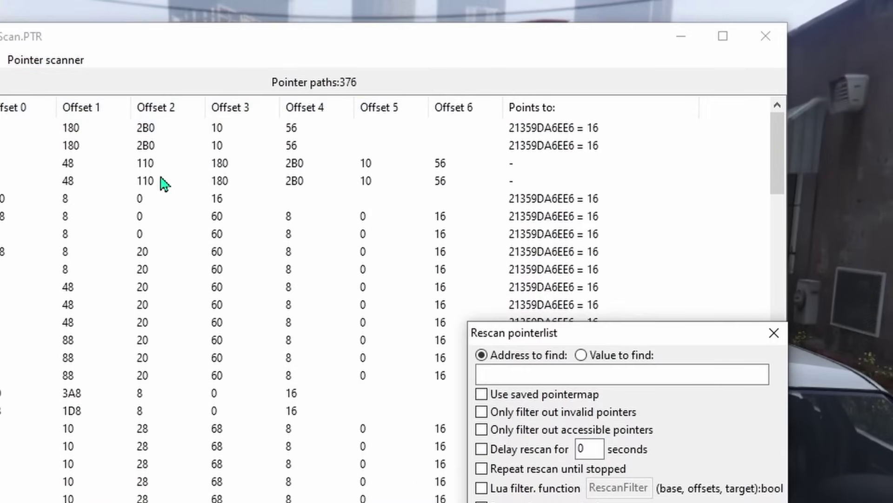
key(ctrl+v)
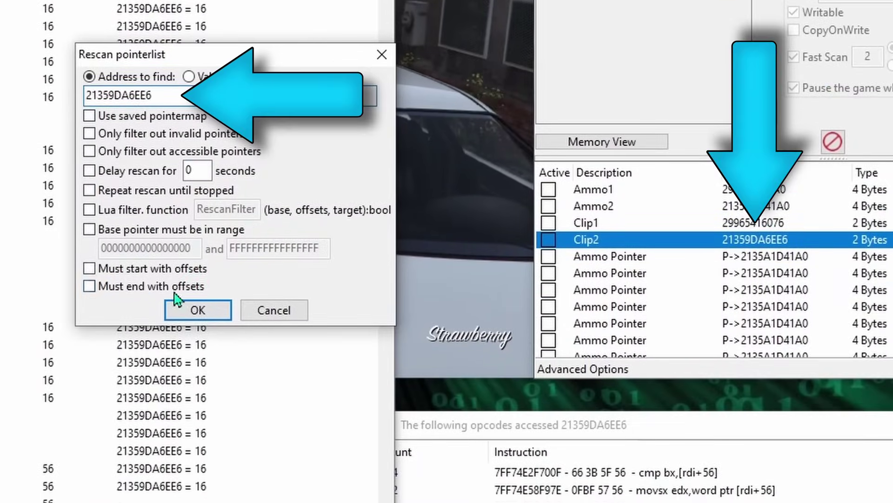
click(174, 293)
text(56)
click(186, 333)
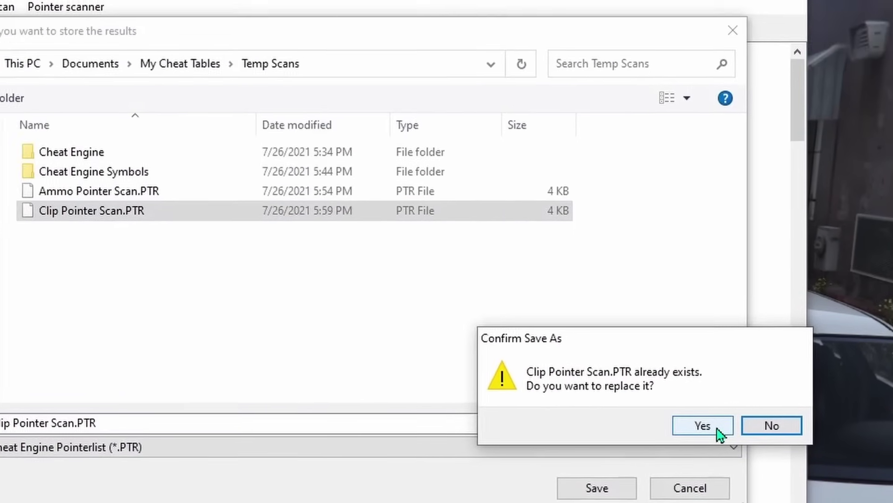
click(717, 428)
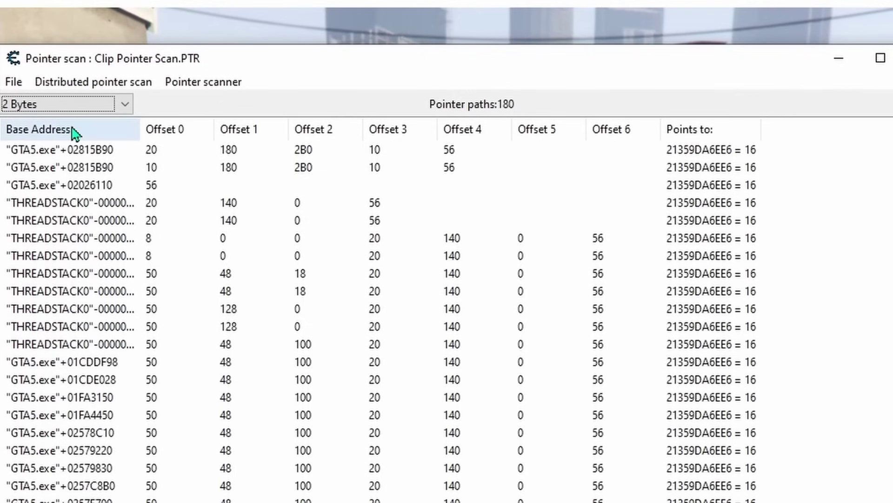
Step: Sort the rescanned results by base address and add the GTA5.exe-based paths to the address list as Clip Pointer entries
click(75, 134)
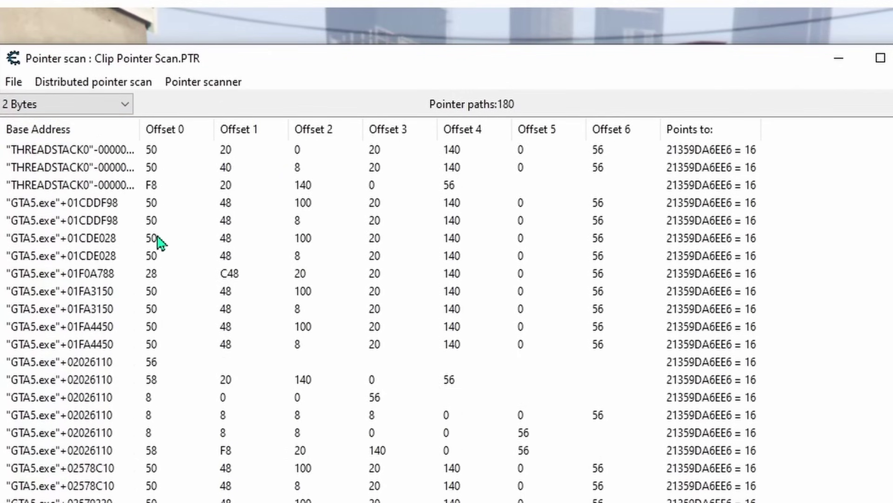
drag(72, 207, 114, 479)
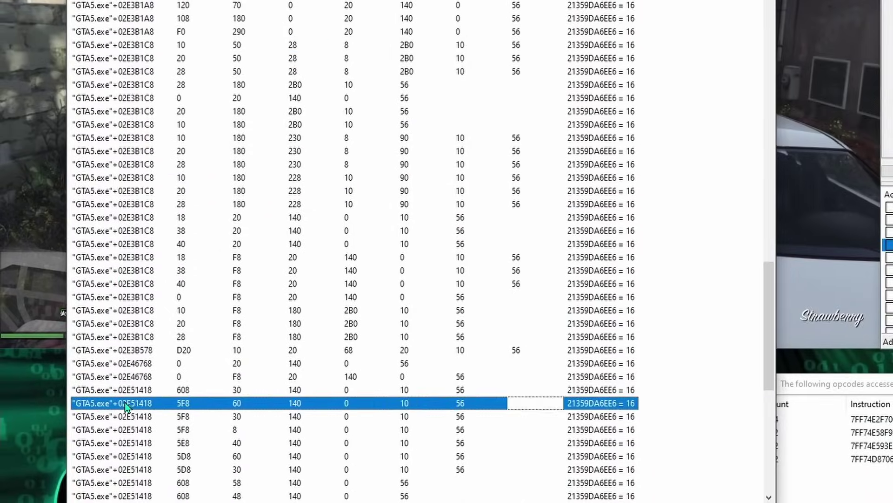
drag(124, 402, 130, 484)
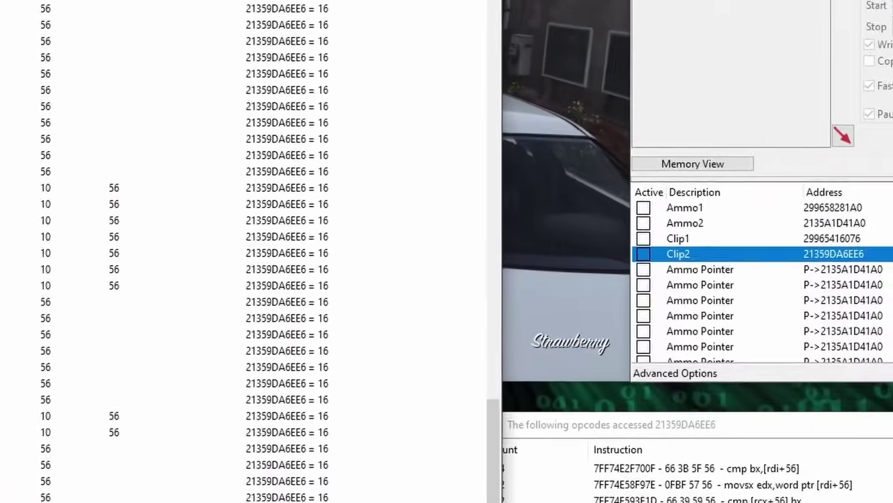
drag(892, 252, 892, 352)
shift+click(892, 355)
key(Return)
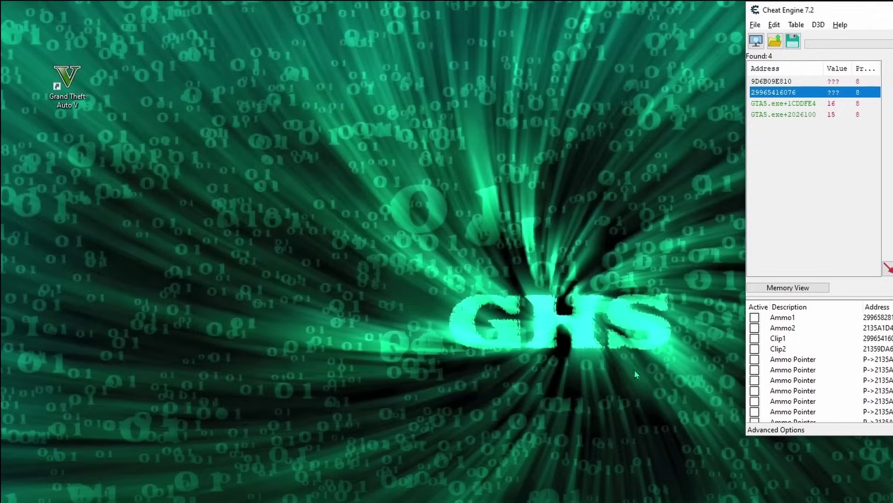
Step: Relaunch Grand Theft Auto V and attach Cheat Engine to its new process, keeping the current address list
double_click(62, 84)
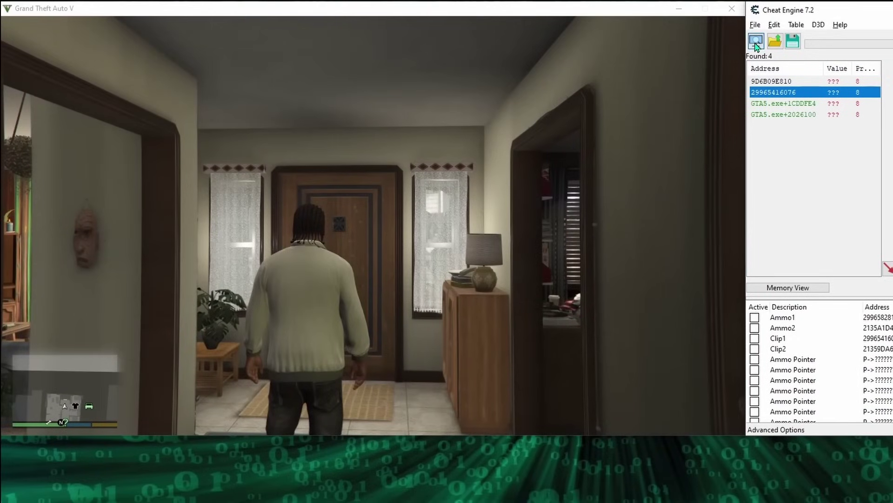
click(756, 42)
double_click(841, 273)
click(593, 322)
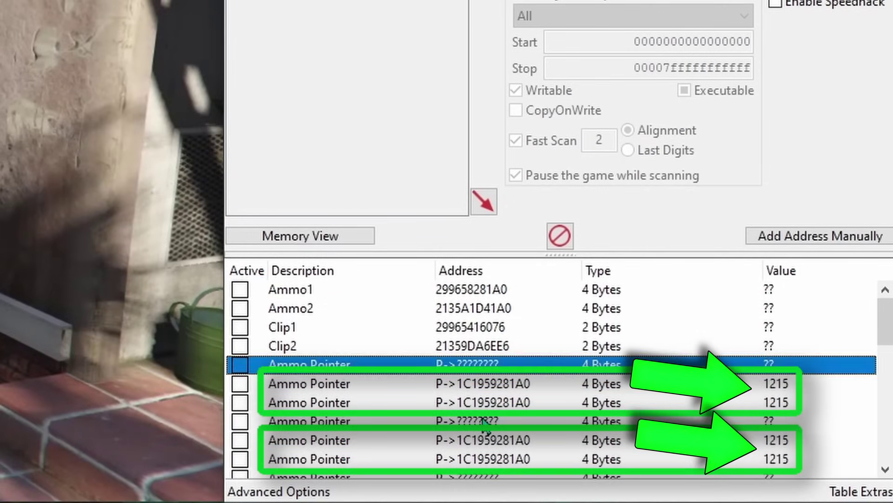
Step: Delete the Ammo Pointer and Clip Pointer entries that no longer resolve to a valid value from the address list
ctrl+click(483, 421)
ctrl+click(484, 475)
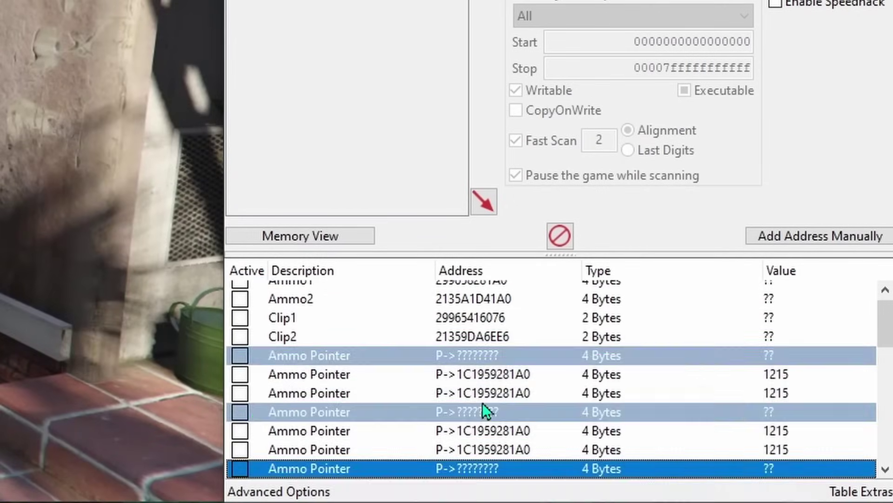
scroll(484, 345, down, 3)
ctrl+click(484, 337)
ctrl+click(482, 393)
ctrl+click(482, 431)
ctrl+click(482, 449)
scroll(479, 336, down, 3)
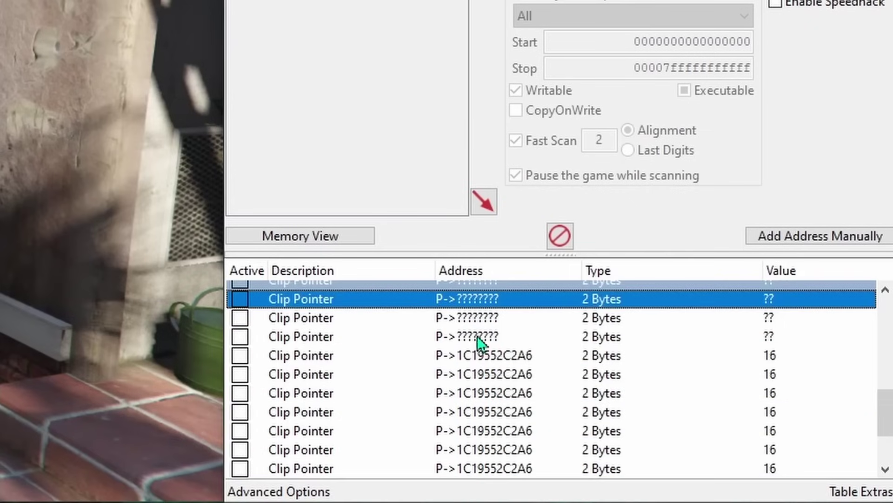
ctrl+click(479, 334)
key(Delete)
click(498, 419)
ctrl+click(516, 430)
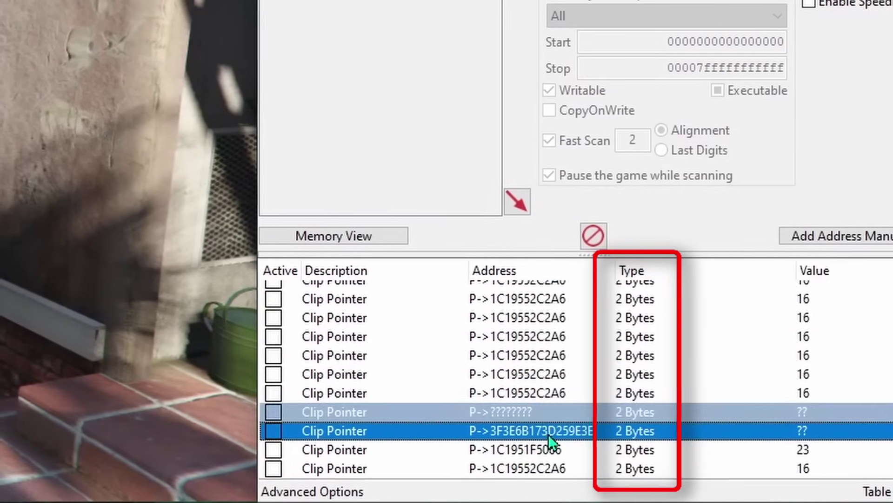
scroll(784, 387, up, 3)
key(Delete)
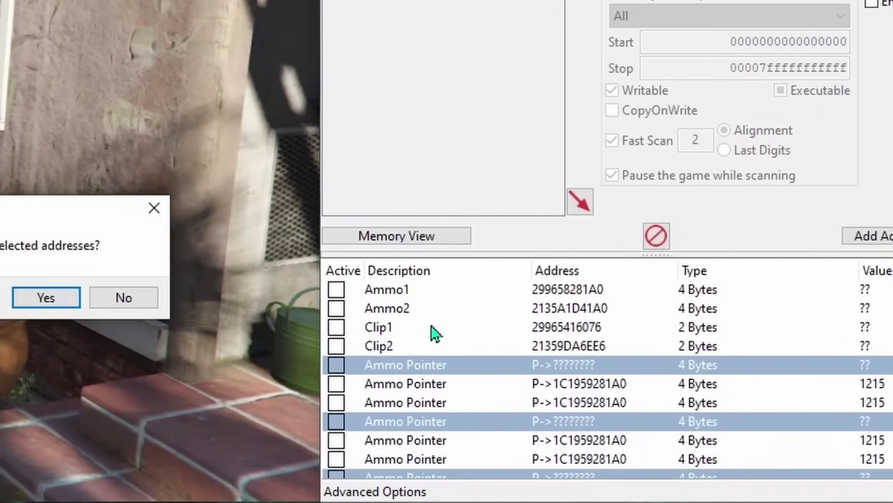
click(242, 298)
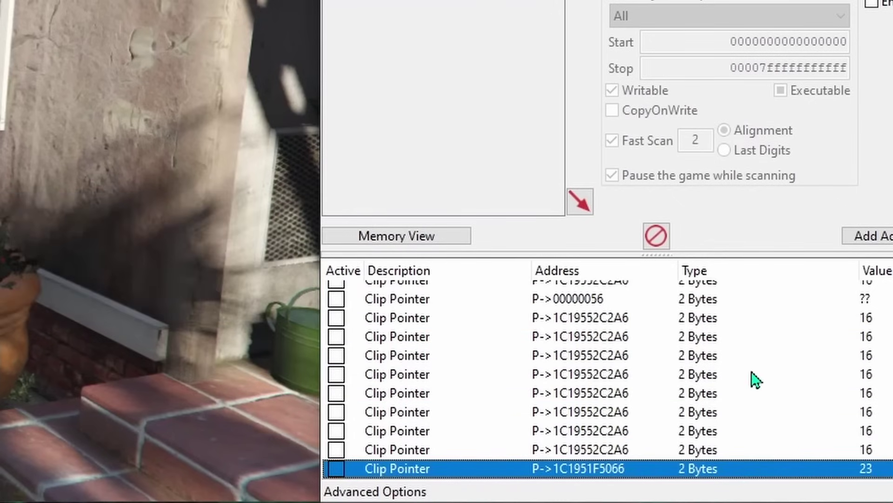
Step: Watch the remaining Clip Pointer entries during gameplay and remove the ones that lose their address
scroll(752, 379, up, 3)
scroll(744, 379, down, 3)
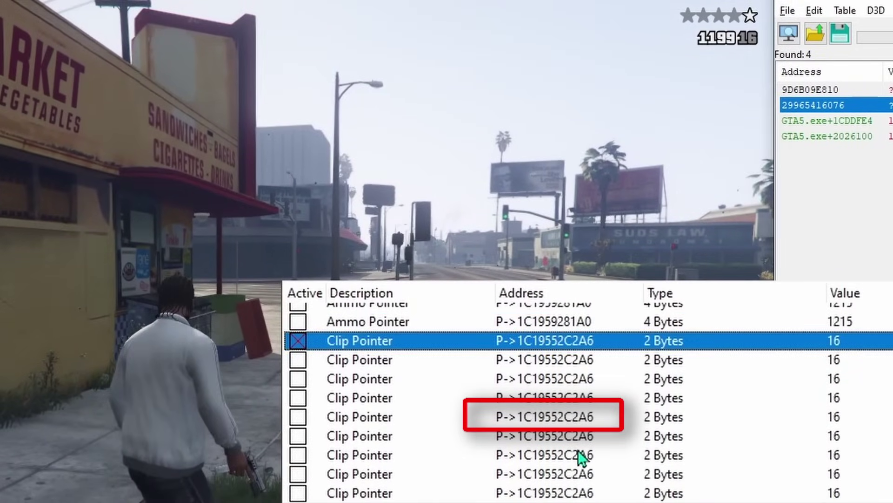
click(553, 413)
scroll(384, 463, up, 1)
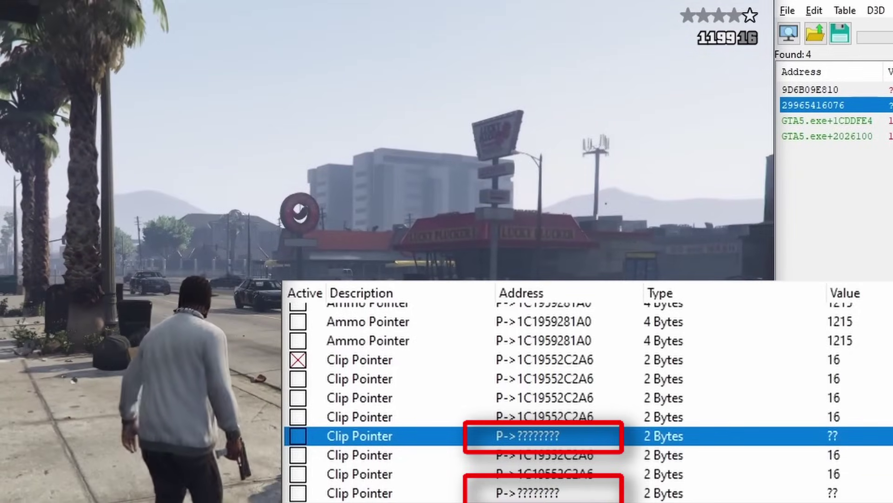
click(575, 495)
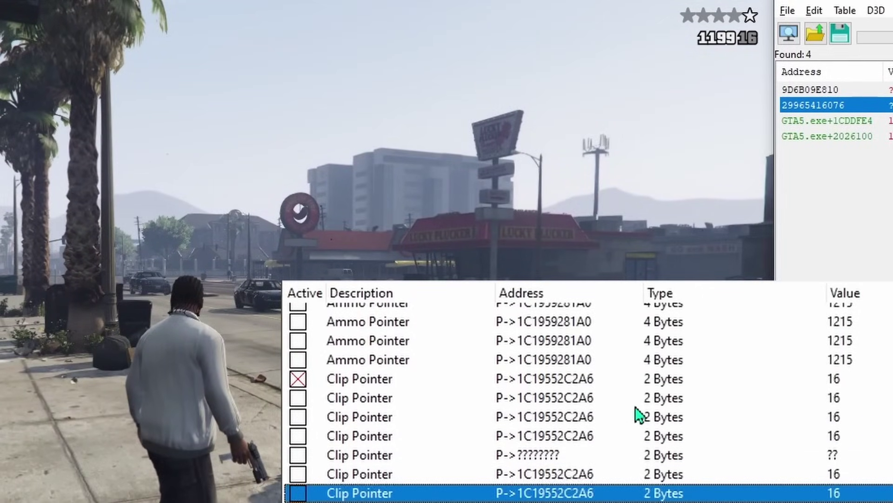
scroll(634, 412, up, 2)
click(553, 451)
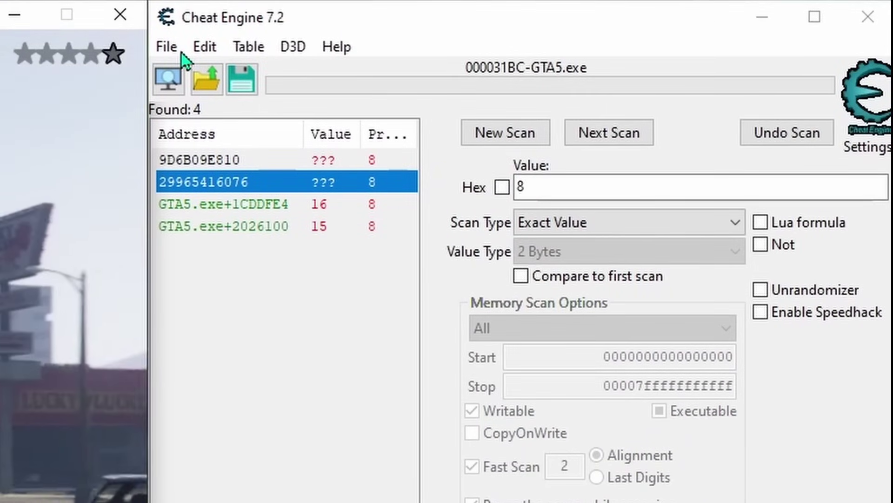
Step: Save the address list as the cheat table GTA5.CT in the My Cheat Tables folder
click(172, 50)
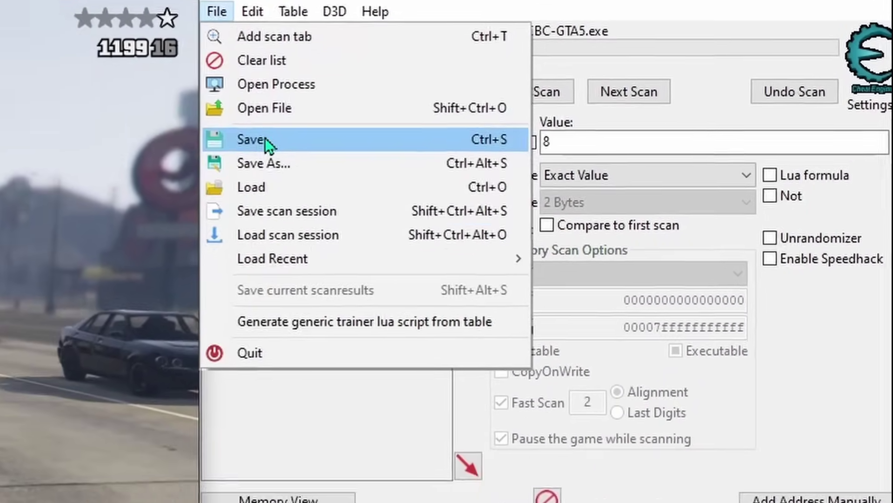
click(217, 183)
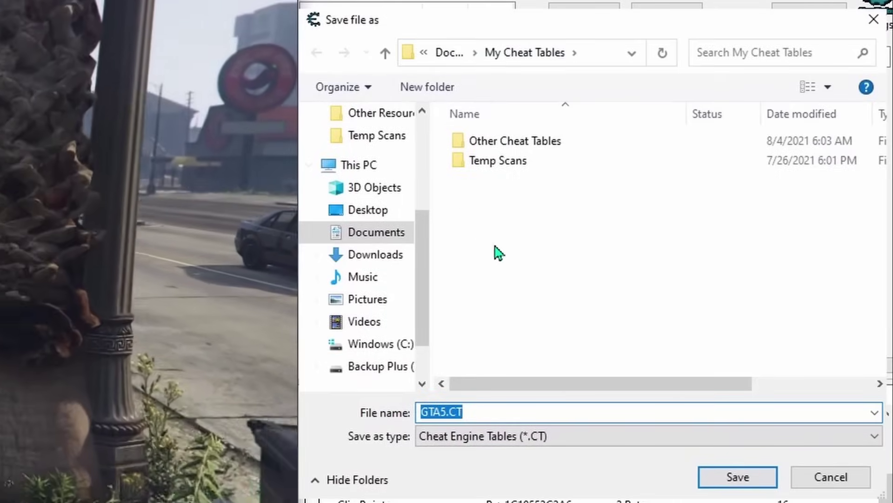
click(734, 484)
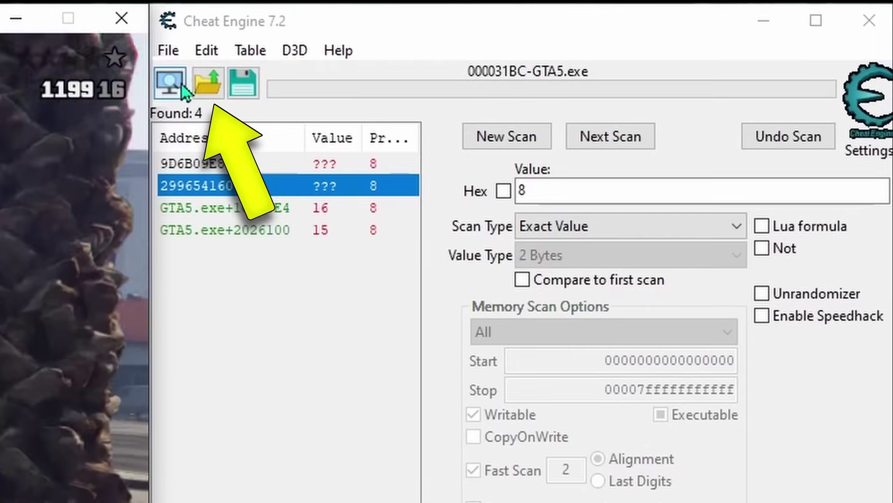
Step: Load the GTA5.CT cheat table and look through its saved ammo and clip entries
click(208, 84)
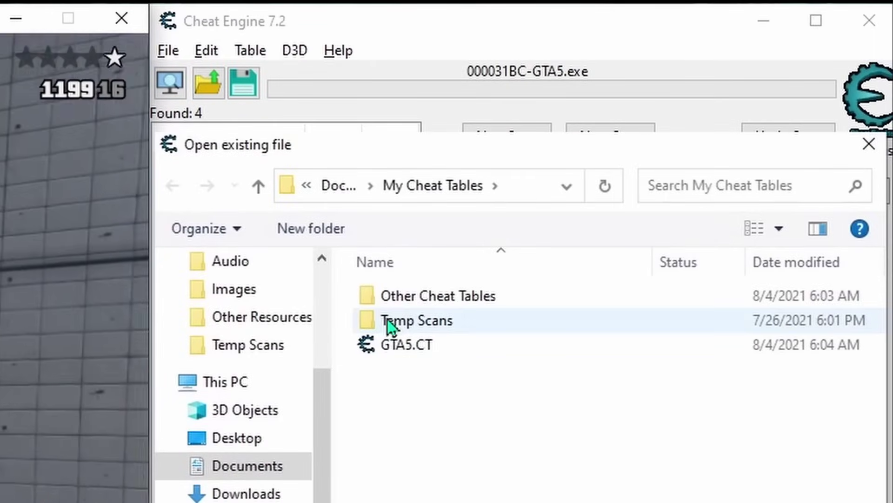
double_click(403, 343)
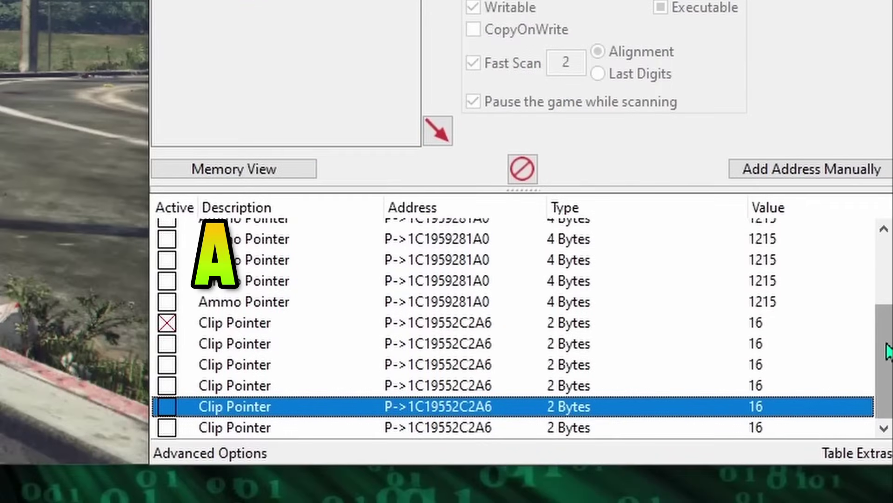
drag(887, 351, 886, 285)
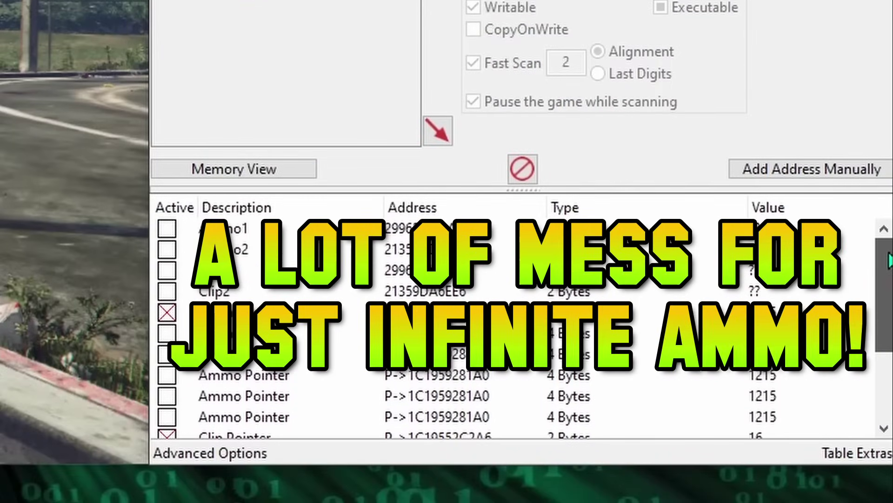